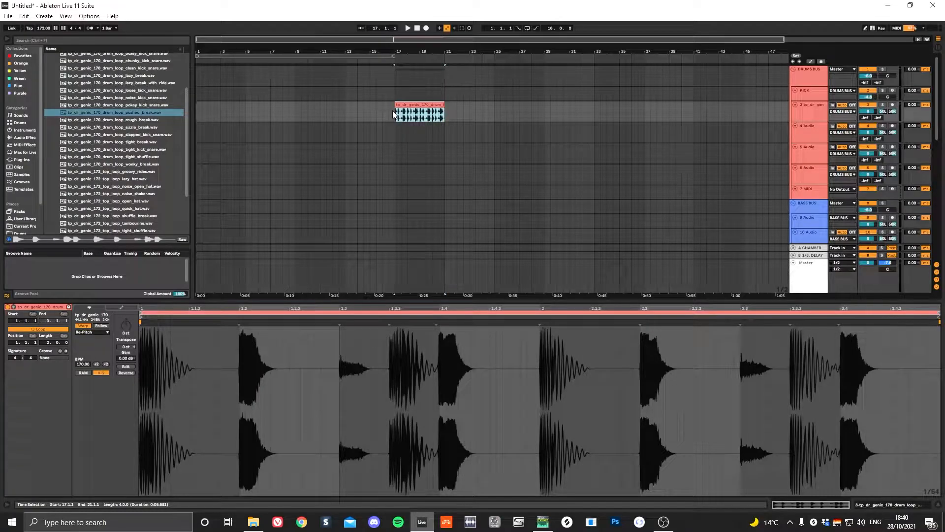
# - Audition the pushed break drum loop at bar 17 and lower its Transients envelope to 32
pyautogui.moveTo(414, 51); pyautogui.dragTo(419, 69)
pyautogui.press('space')
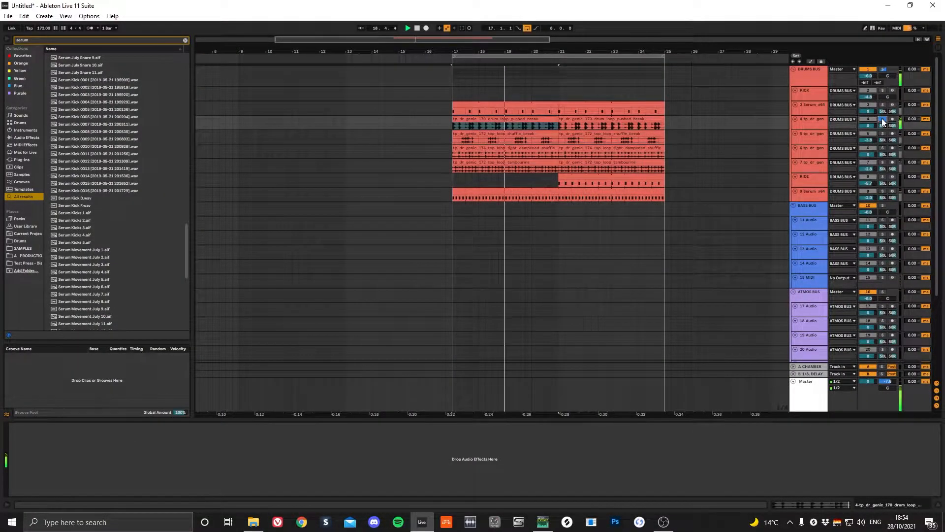
pyautogui.doubleClick(560, 118)
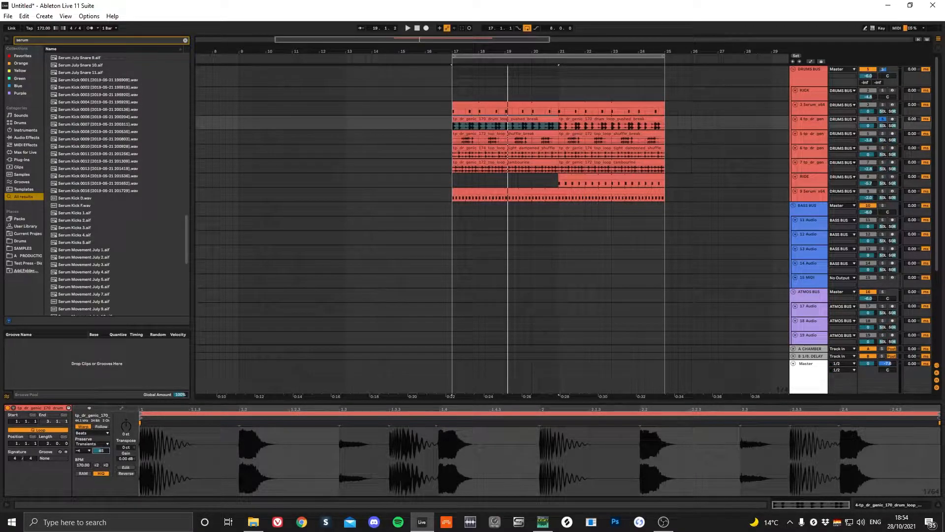
pyautogui.press('space')
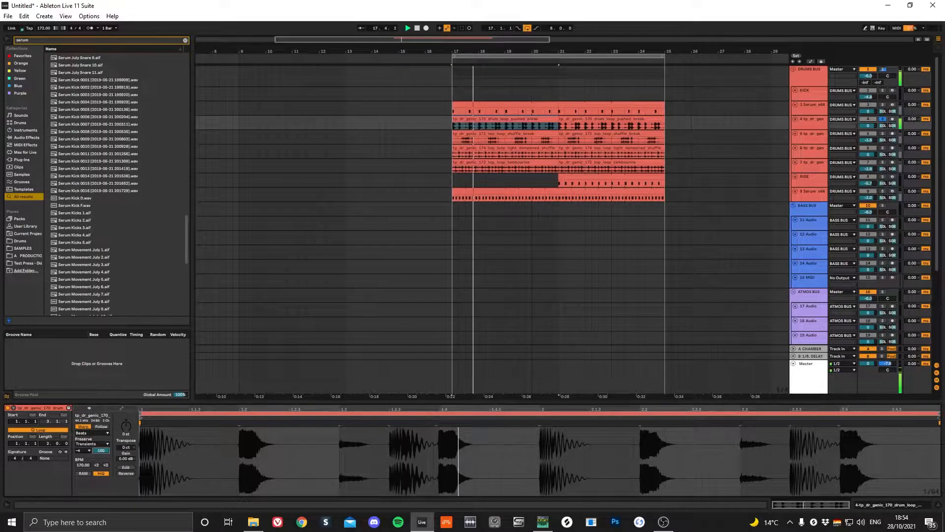
pyautogui.moveTo(101, 450); pyautogui.dragTo(101, 484)
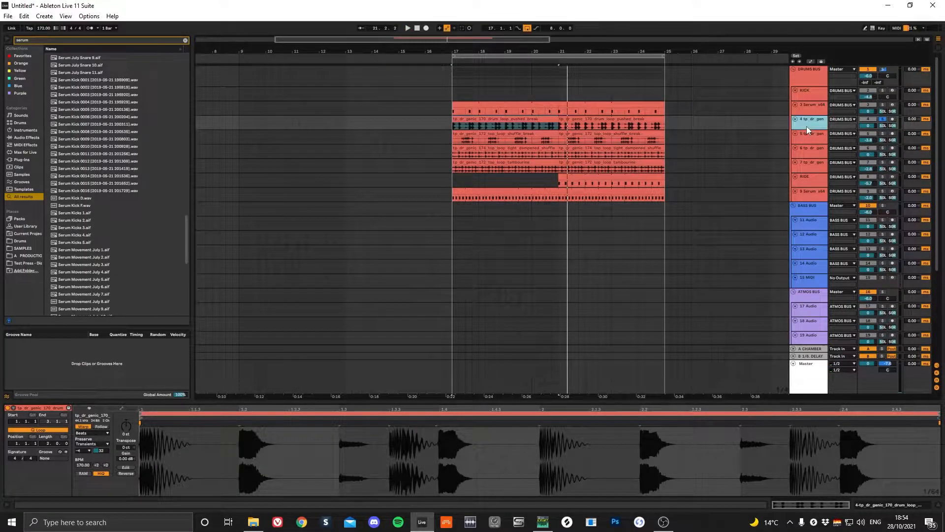
# - Open the Serum kick clip on track 3 and play it soloed
pyautogui.press('space')
pyautogui.click(543, 120)
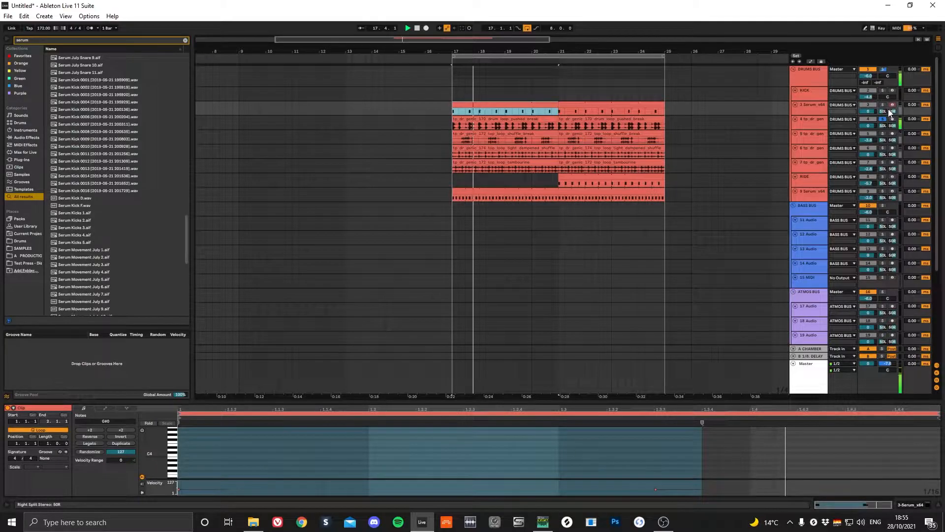
pyautogui.click(884, 106)
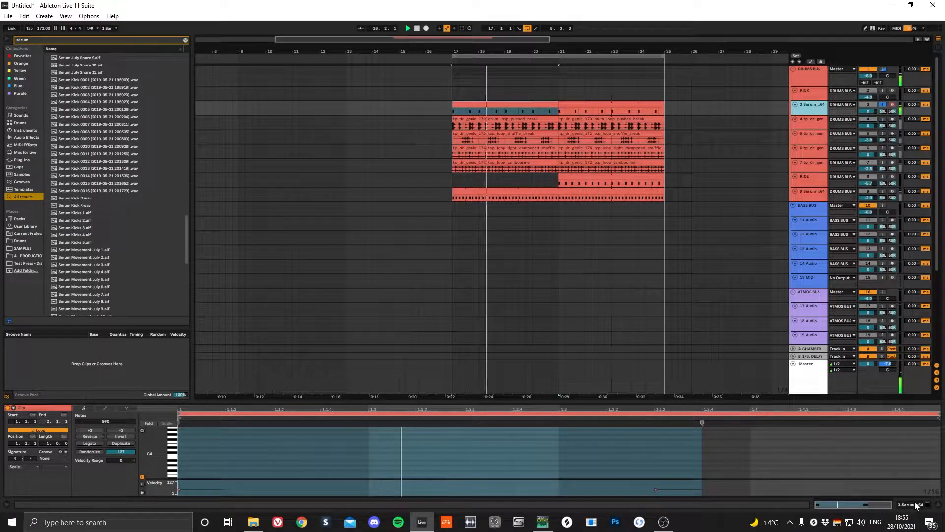
pyautogui.press('space')
# - Play the pushed break soloed, toggling the Serum kick's solo off and on to compare the layers
pyautogui.click(884, 120)
pyautogui.keyDown('ctrl'); pyautogui.click(883, 119); pyautogui.keyUp('ctrl')
pyautogui.press('space')
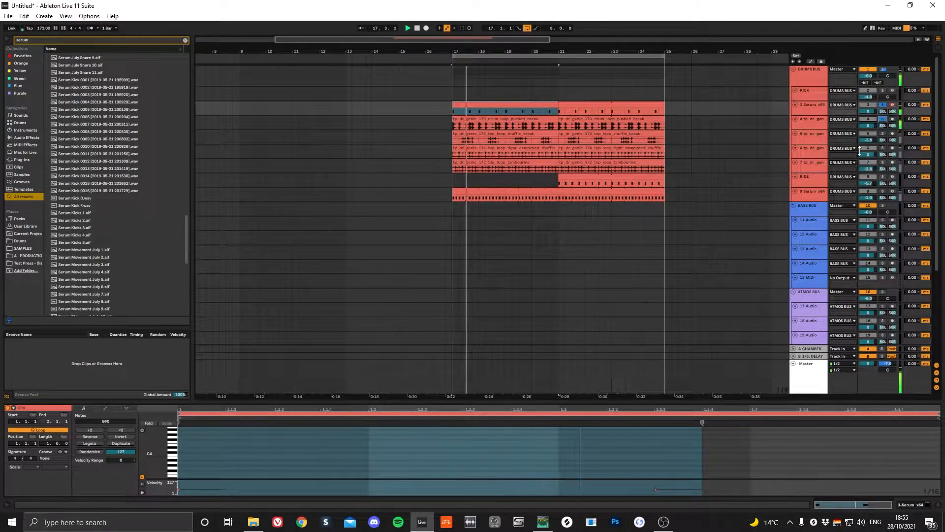
pyautogui.click(882, 105)
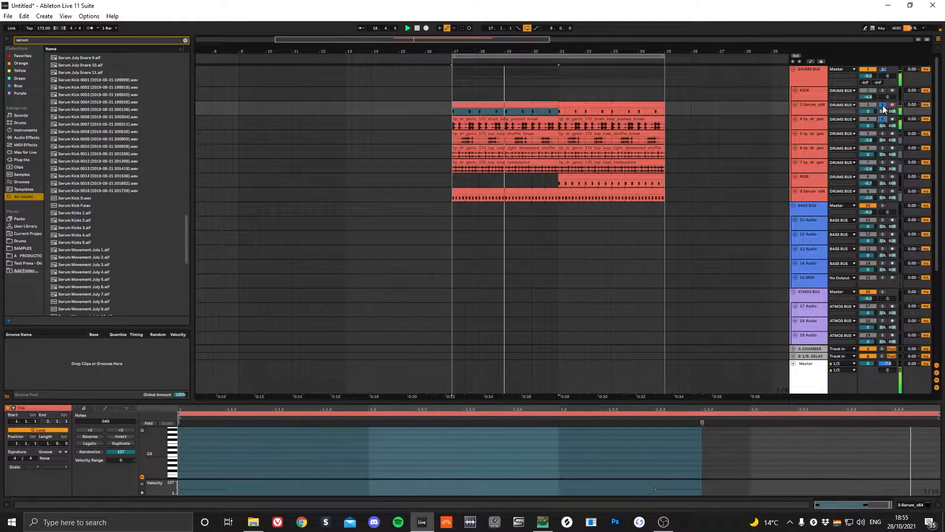
pyautogui.keyDown('ctrl'); pyautogui.click(882, 105); pyautogui.keyUp('ctrl')
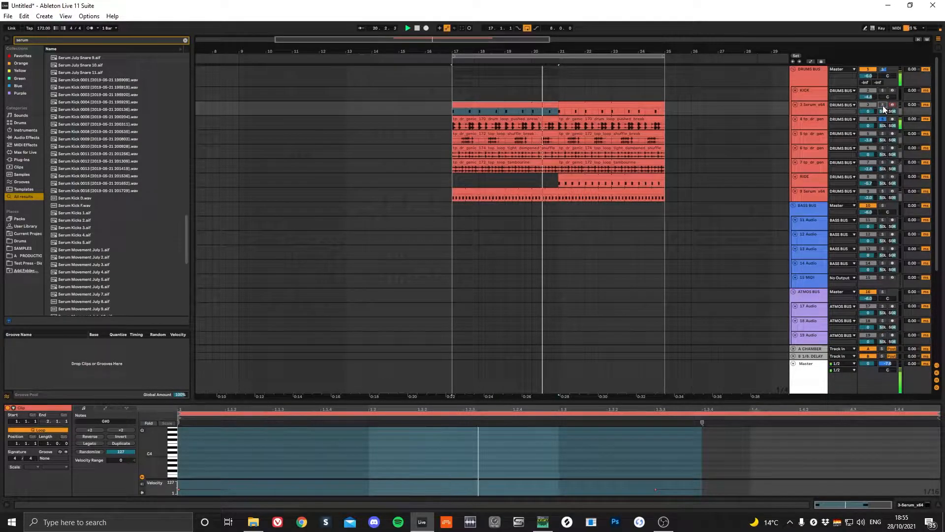
pyautogui.press('space')
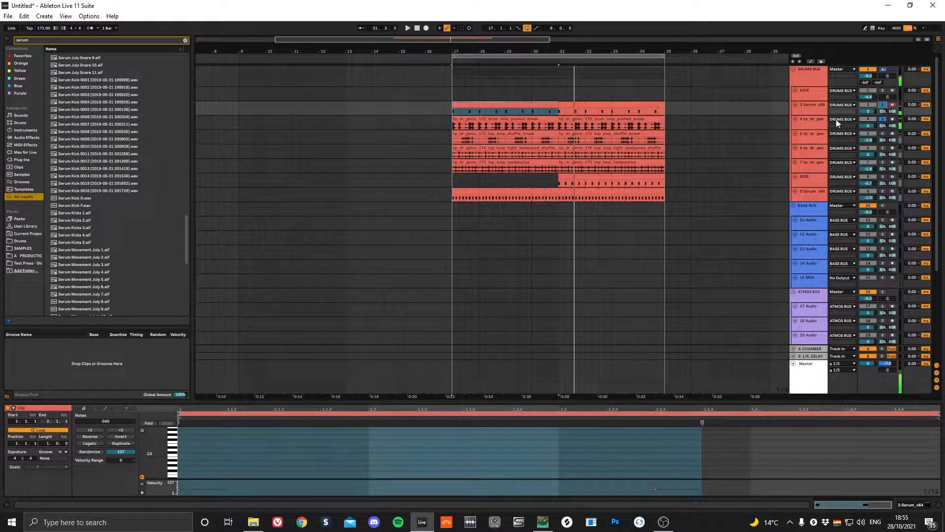
# - Inspect the oscillator settings of the Serum instrument on the kick track, then close it
pyautogui.click(917, 505)
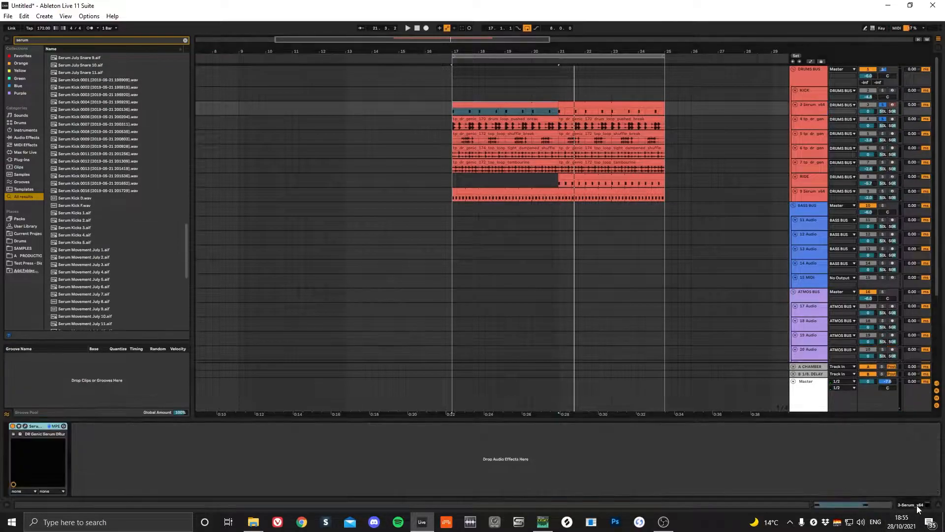
pyautogui.click(25, 426)
pyautogui.click(393, 92)
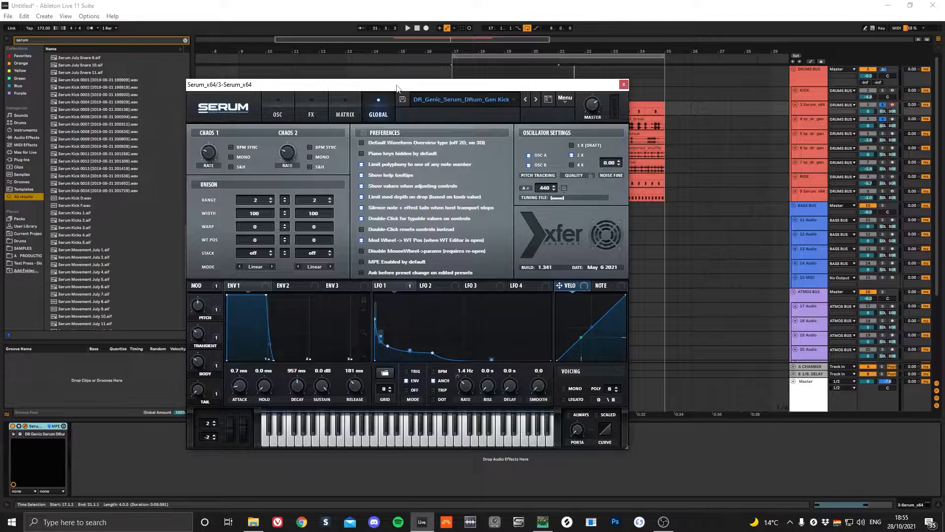
pyautogui.click(278, 112)
pyautogui.moveTo(207, 85); pyautogui.dragTo(146, 60)
pyautogui.moveTo(268, 63); pyautogui.dragTo(192, 55)
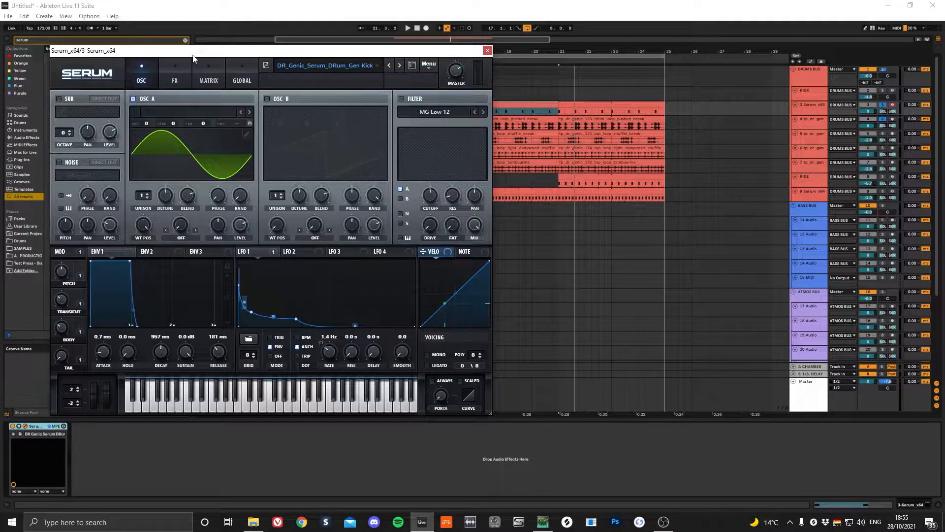
pyautogui.click(488, 51)
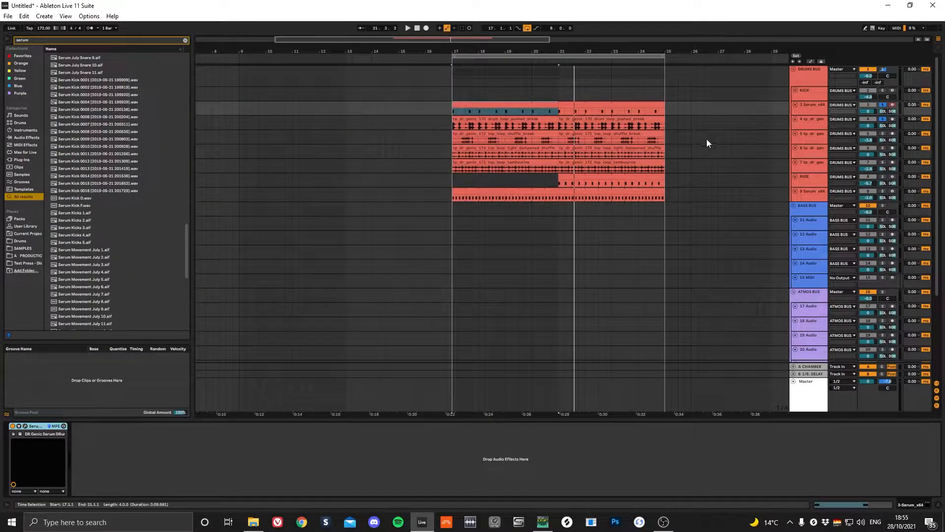
# - Solo and play the shuffle break top loop on track 5, then open its clip
pyautogui.click(817, 125)
pyautogui.click(814, 140)
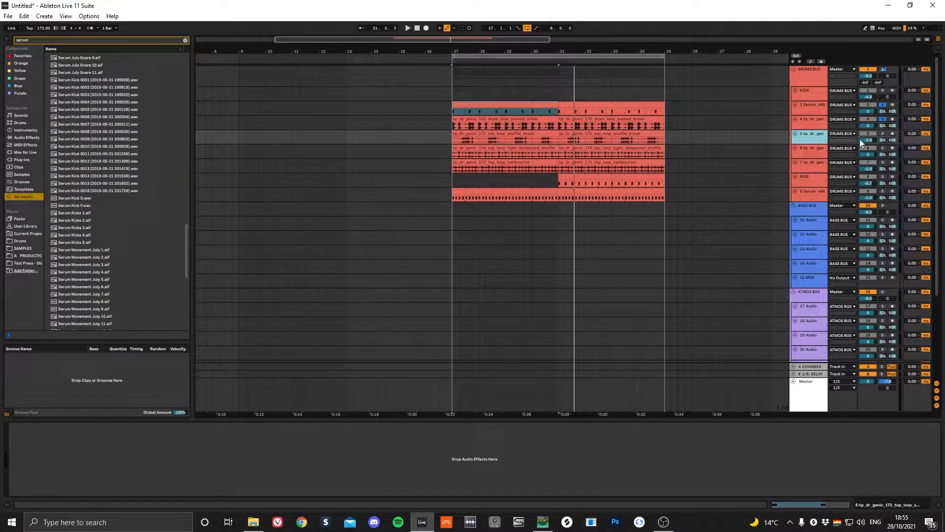
pyautogui.click(883, 134)
pyautogui.press('space')
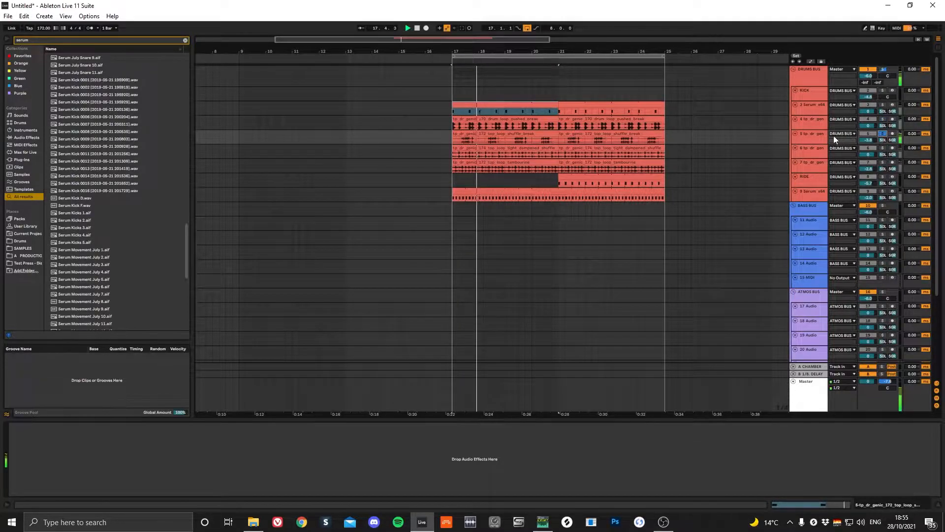
pyautogui.press('space')
pyautogui.doubleClick(528, 133)
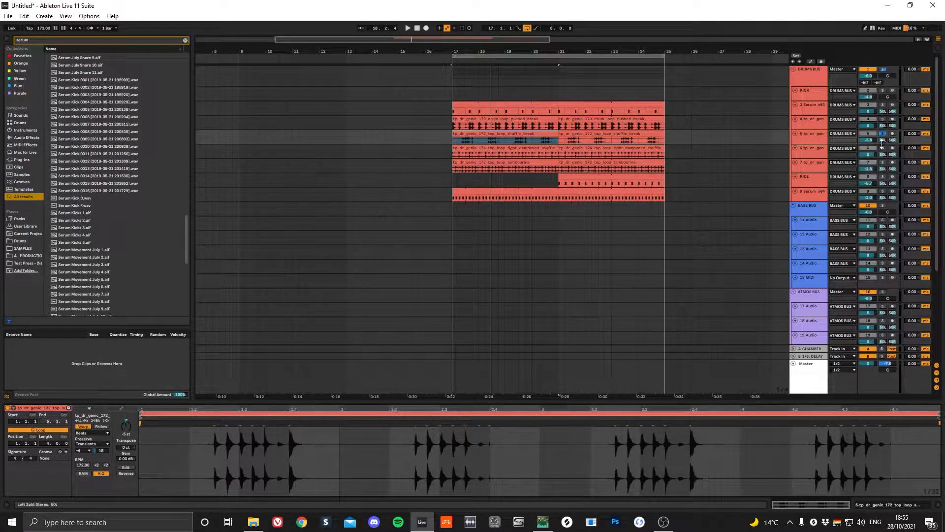
# - Play the tight dampened shuffle loop on track 6 soloed, view its clip, and add the shuffle break to the solo
pyautogui.click(823, 154)
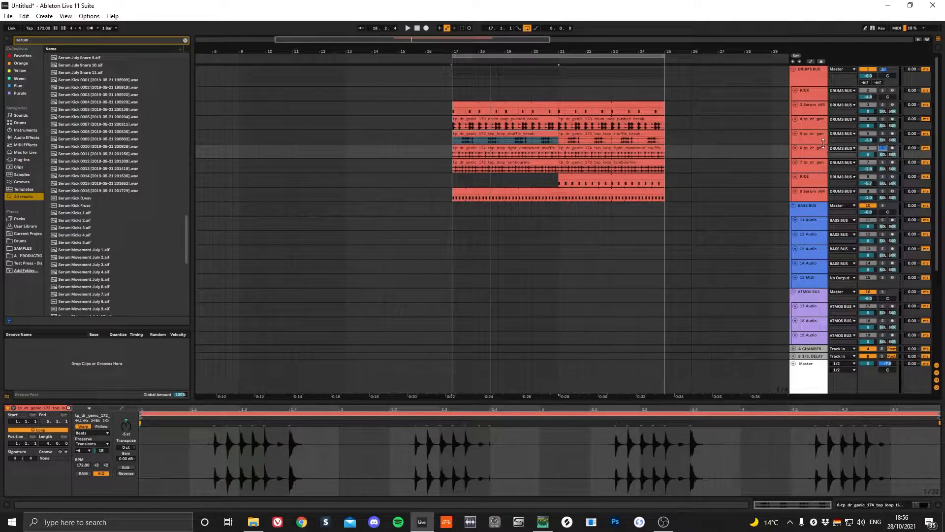
pyautogui.press('space')
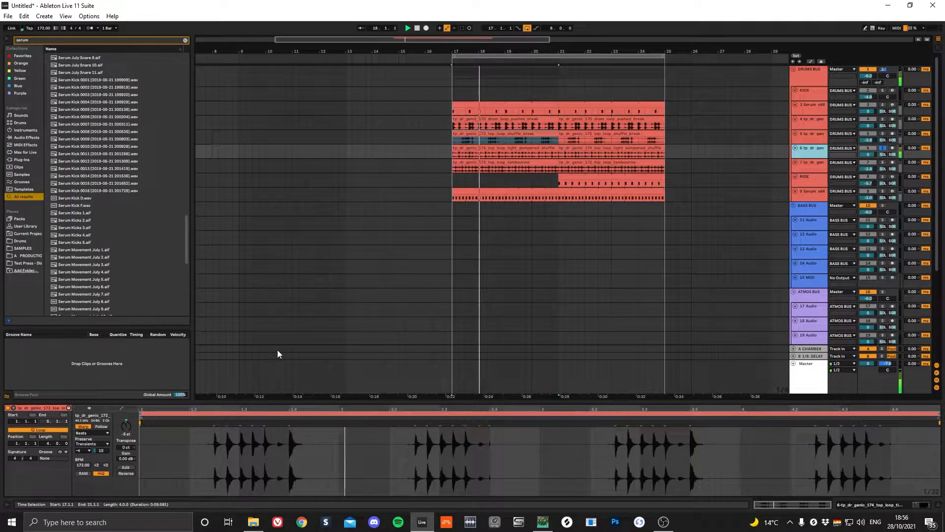
pyautogui.press('Down')
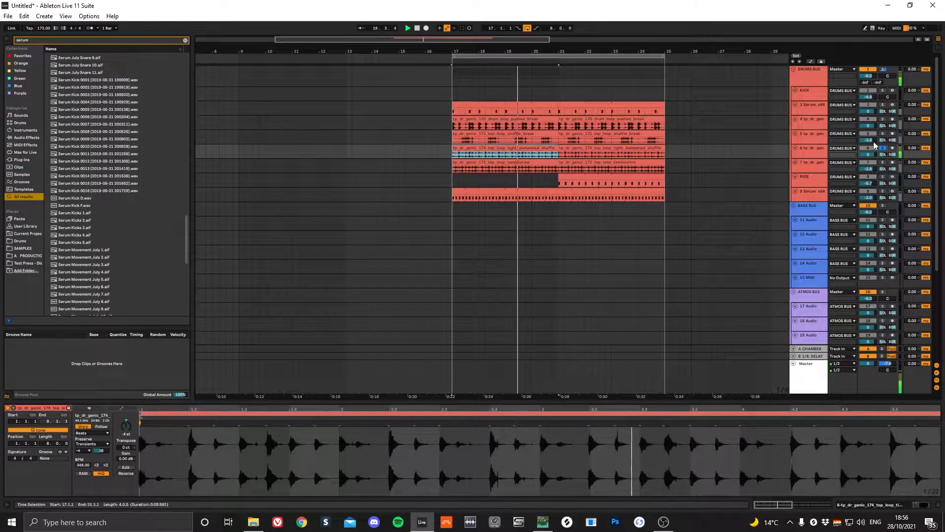
pyautogui.click(883, 133)
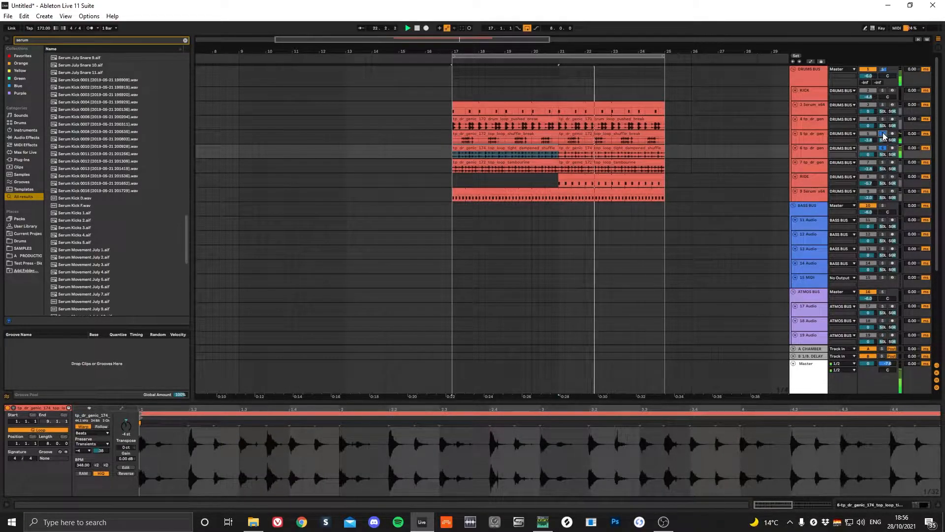
pyautogui.press('space')
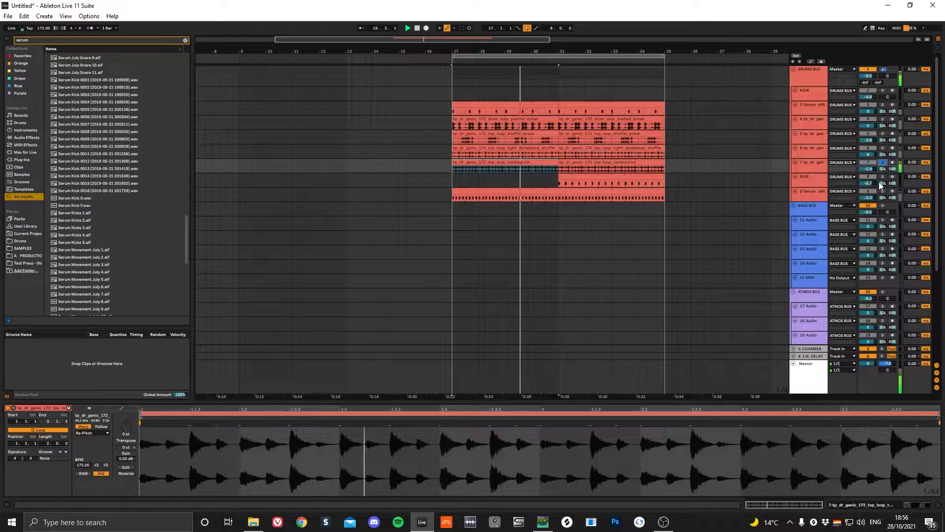
# - Unsolo the tambourine loop so all drums play, then mute and unmute it to compare
pyautogui.click(883, 162)
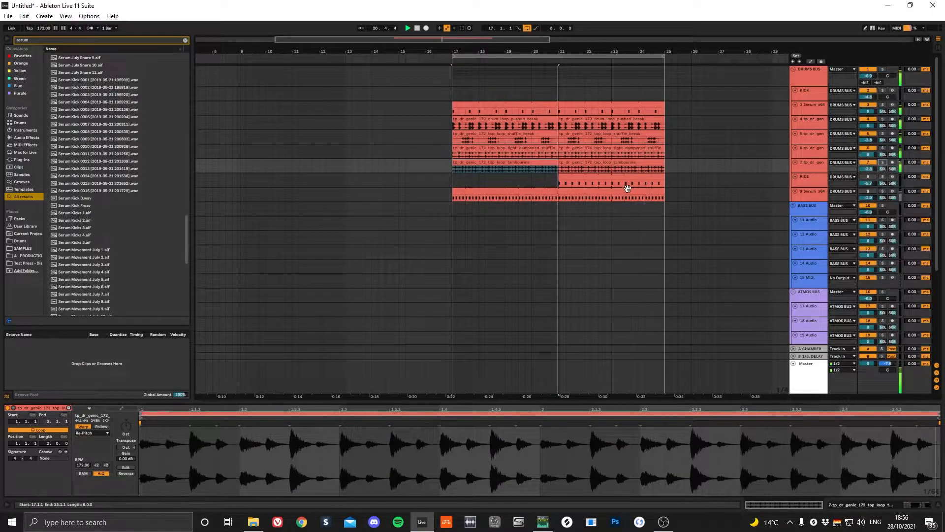
pyautogui.click(867, 162)
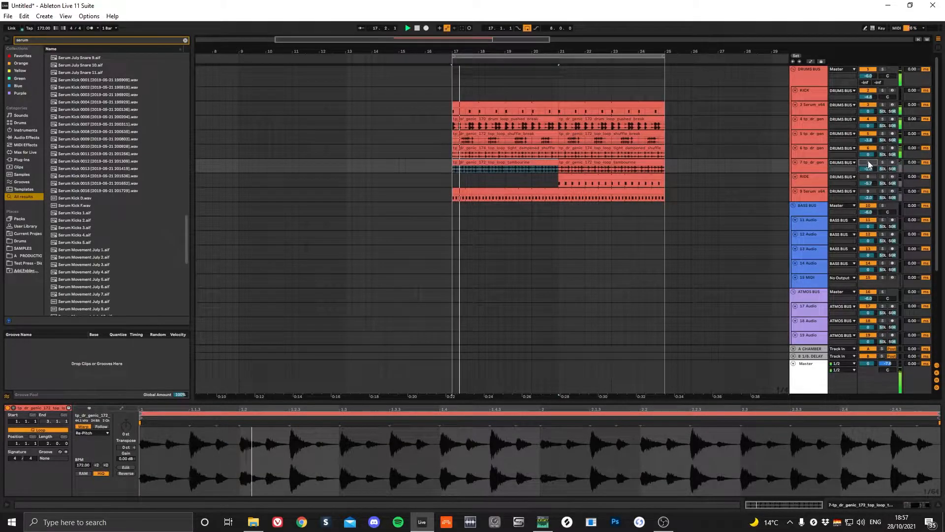
pyautogui.click(867, 162)
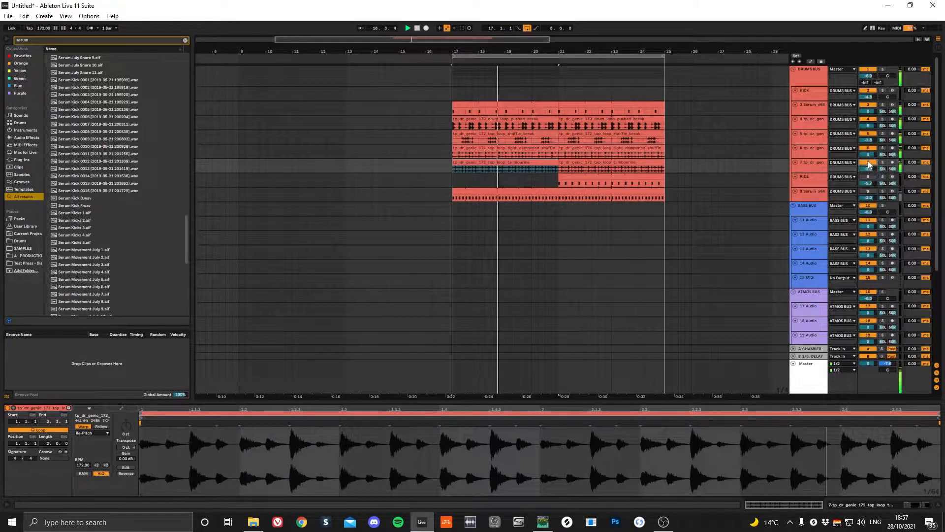
# - Select the RIDE track, show its devices, and inspect its Serum hat patch before closing it
pyautogui.click(537, 193)
pyautogui.click(874, 191)
pyautogui.click(805, 191)
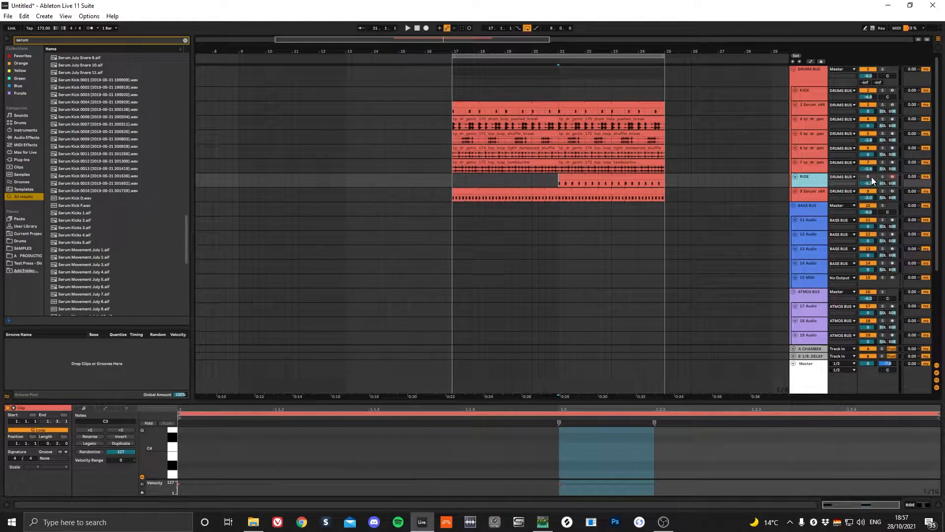
pyautogui.click(916, 505)
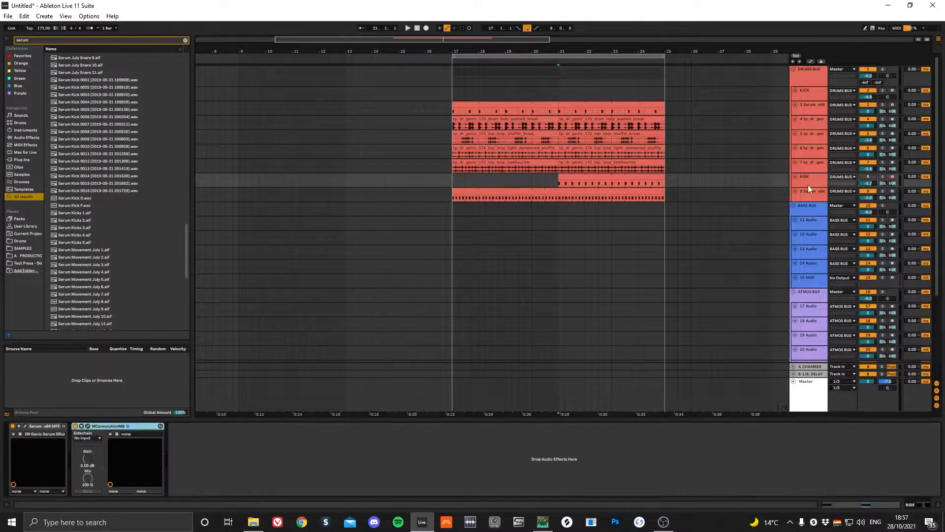
pyautogui.click(26, 427)
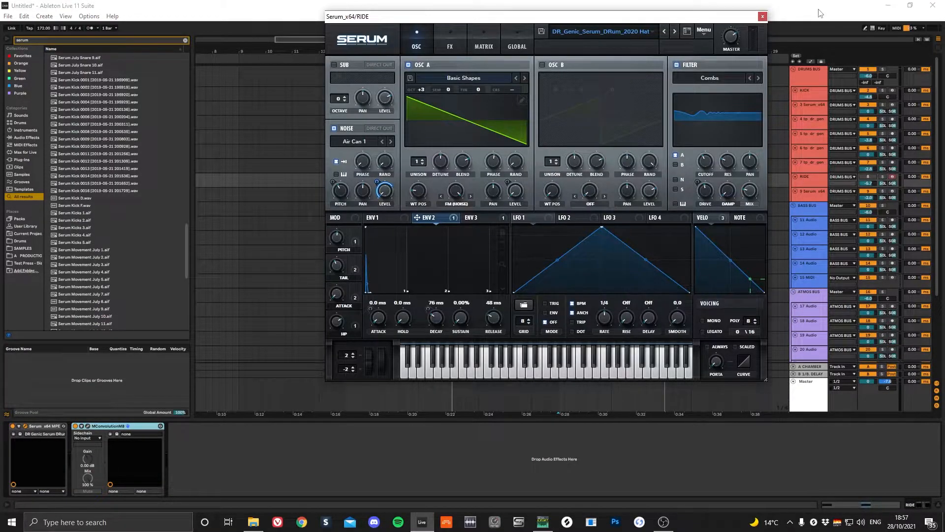
pyautogui.click(762, 17)
# - Examine the impulse samples listed in the RIDE track's MConvolutionMB effect, then close it
pyautogui.click(88, 426)
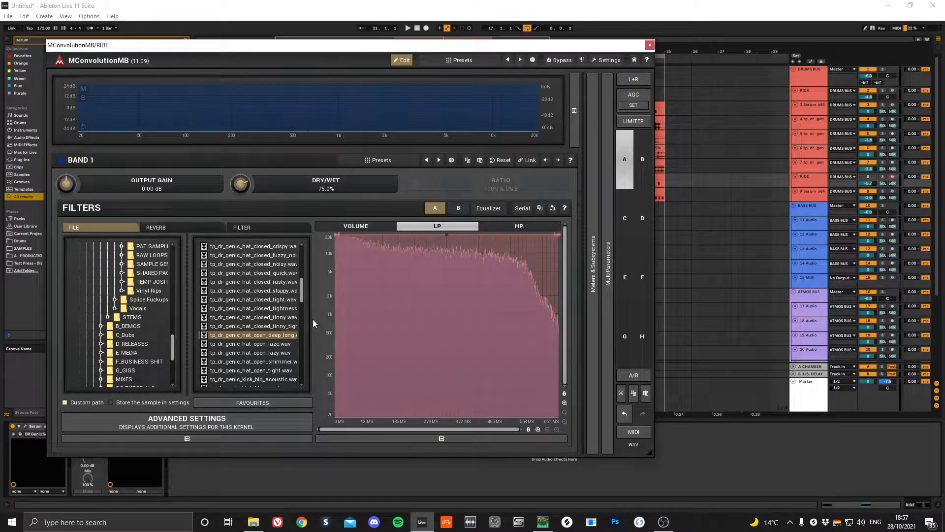
pyautogui.moveTo(302, 292); pyautogui.dragTo(300, 294)
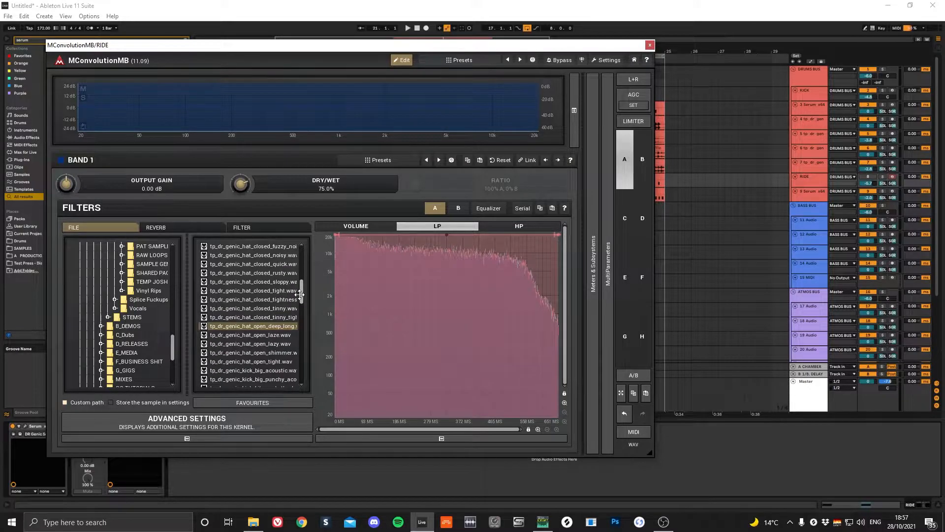
pyautogui.click(650, 45)
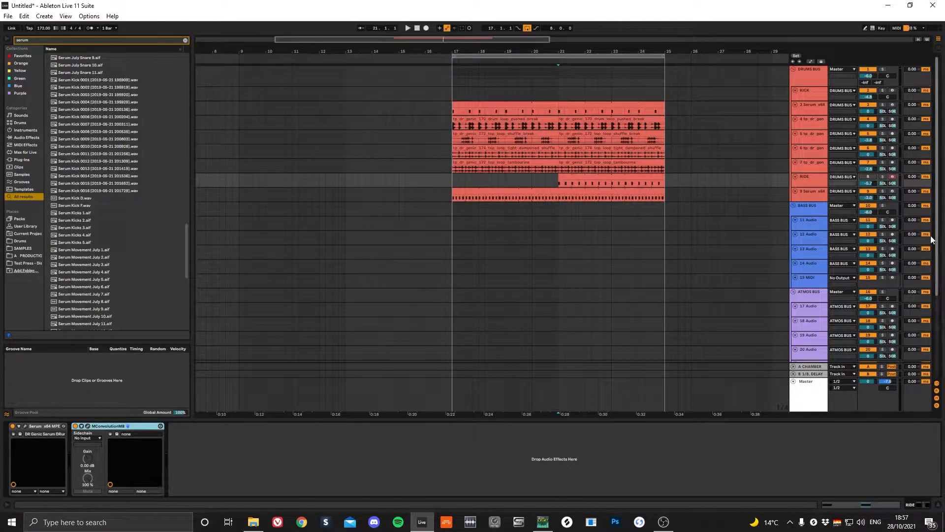
# - Solo the RIDE track and lower the dry/wet of its MConvolutionMB effect to 21% during playback
pyautogui.click(883, 177)
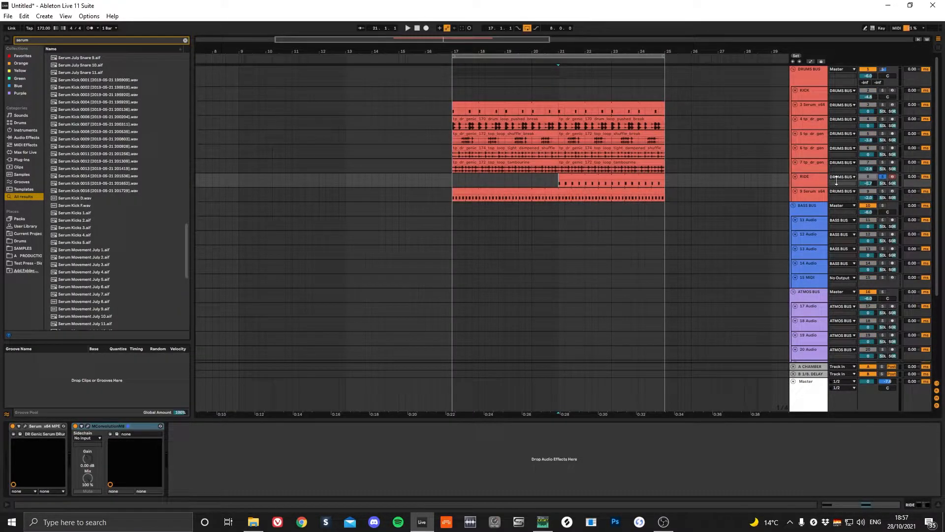
pyautogui.click(88, 426)
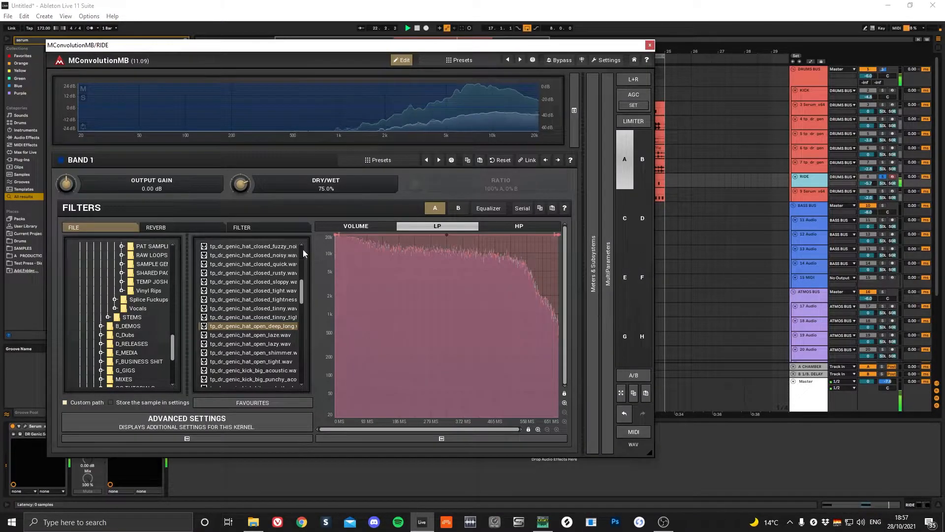
pyautogui.moveTo(240, 184); pyautogui.dragTo(240, 167)
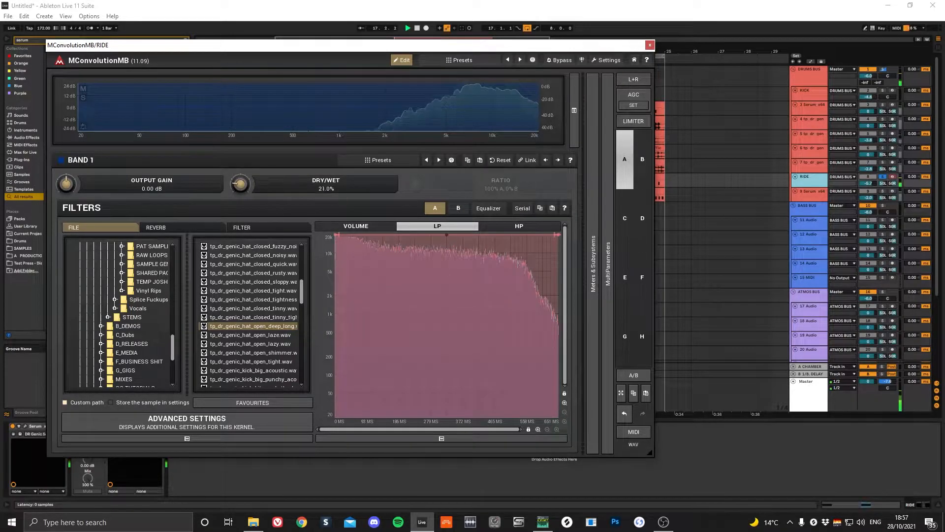
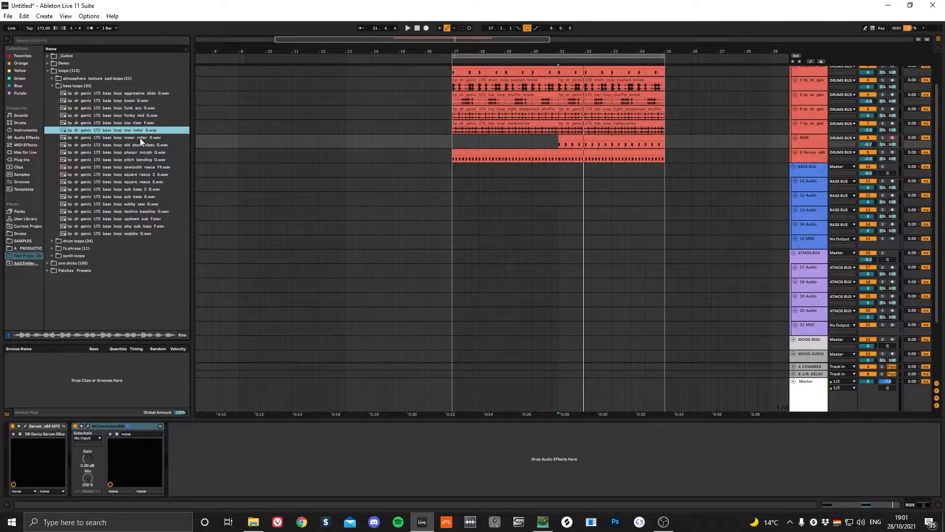
# - Audition the 172 BPM bass loops pitch bending, techno bassline, why sub bass and updown sub, returning to techno bassline G
pyautogui.click(146, 160)
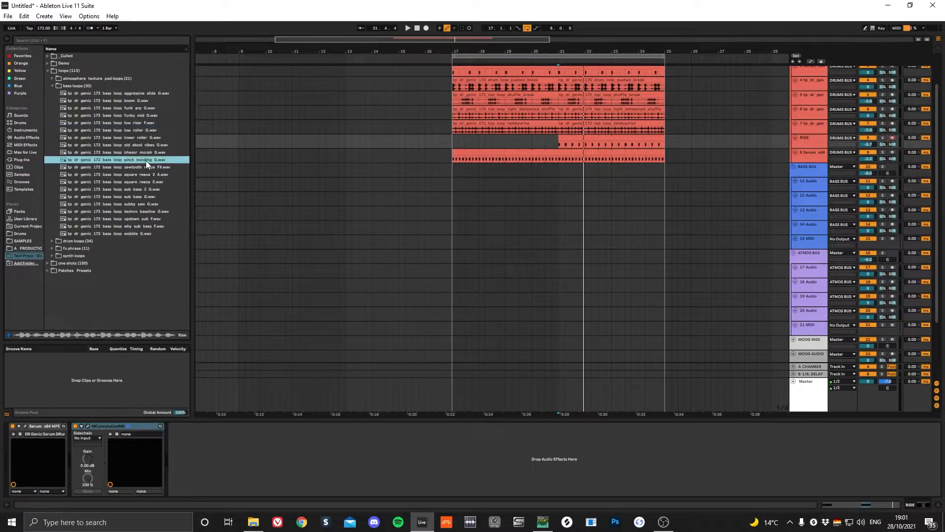
pyautogui.click(144, 210)
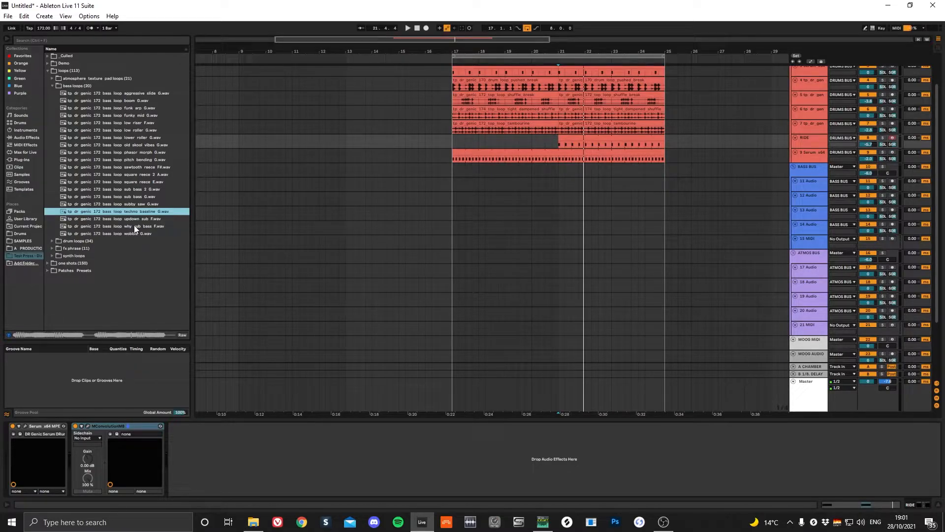
pyautogui.click(134, 226)
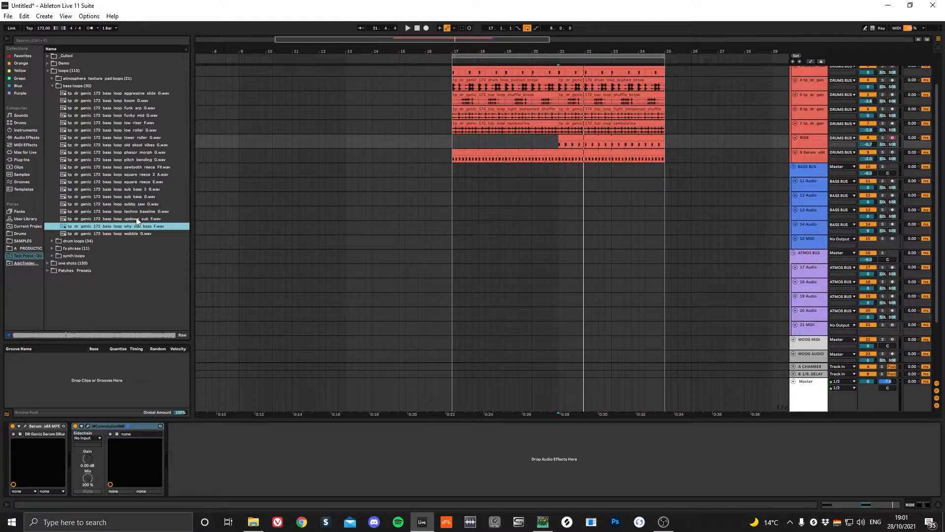
pyautogui.click(136, 218)
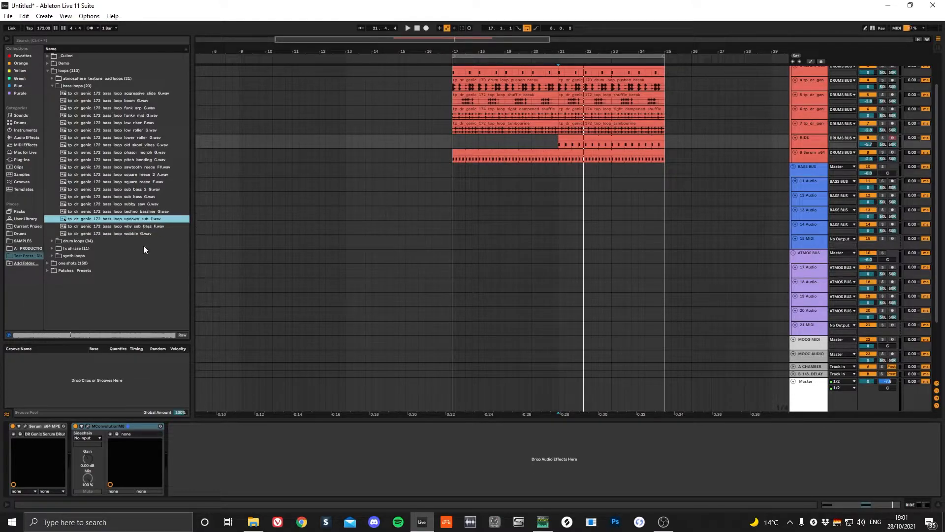
pyautogui.click(133, 213)
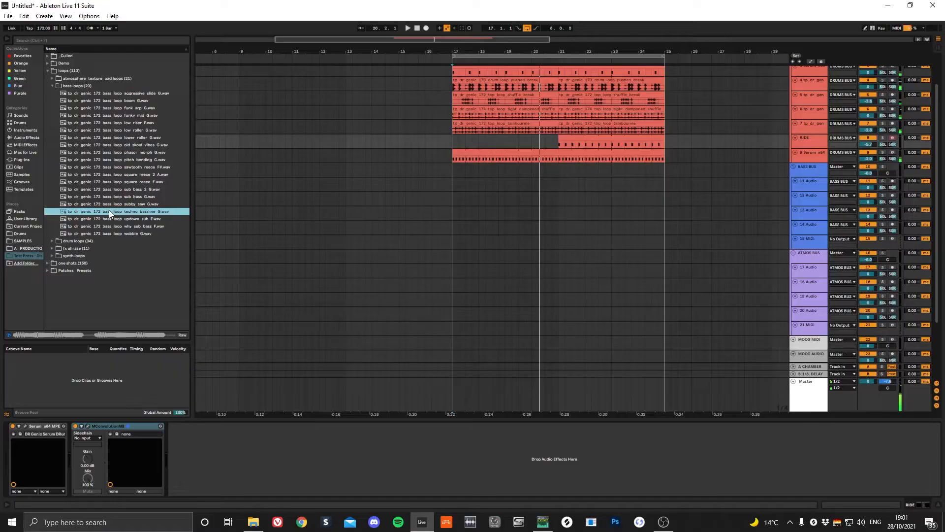
# - Place the techno bassline G loop on track 11 at bar 17 and duplicate it, looping playback over bars 17 to 21
pyautogui.moveTo(109, 211); pyautogui.dragTo(452, 186)
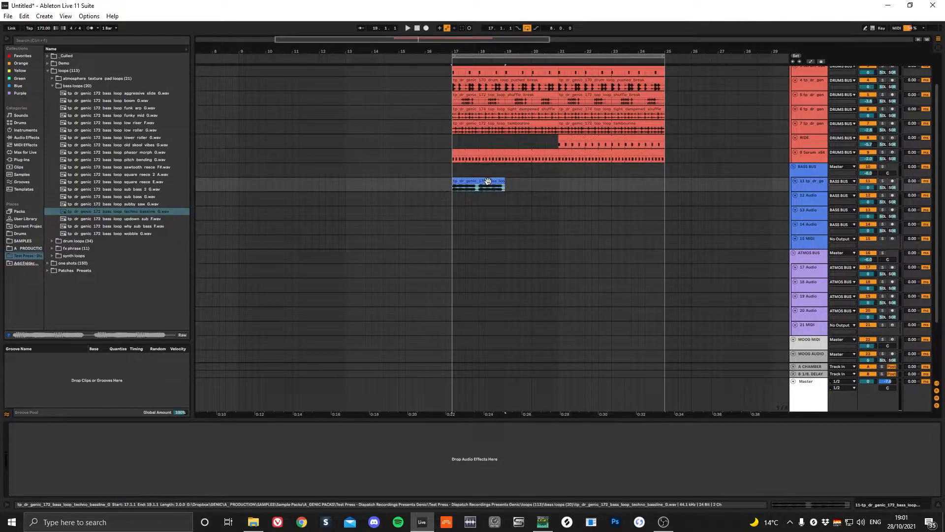
pyautogui.keyDown('shift'); pyautogui.click(557, 185); pyautogui.keyUp('shift')
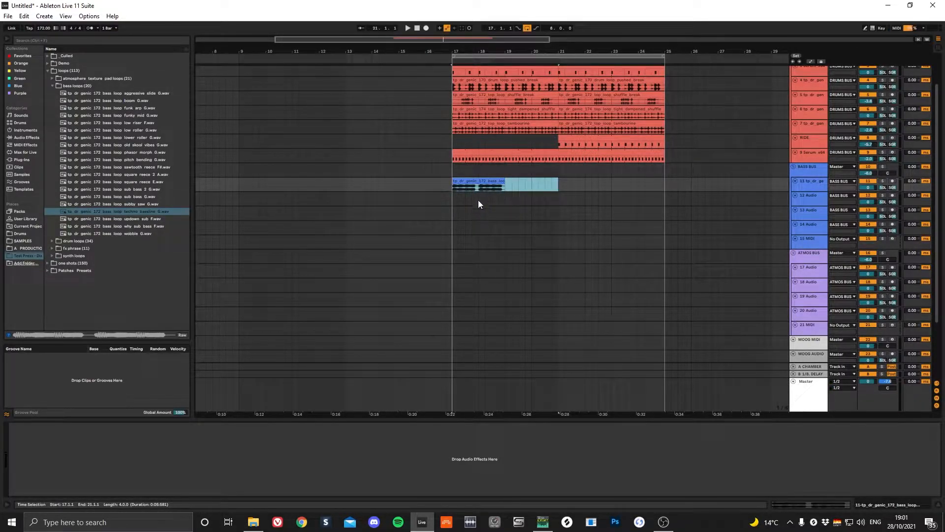
pyautogui.click(490, 188)
pyautogui.hotkey('ctrl', 'd')
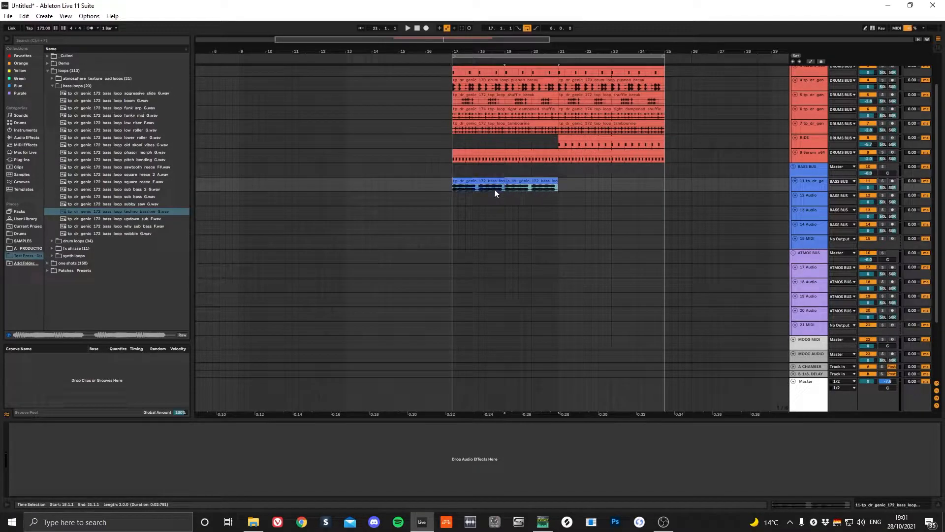
pyautogui.keyDown('shift'); pyautogui.click(478, 185); pyautogui.keyUp('shift')
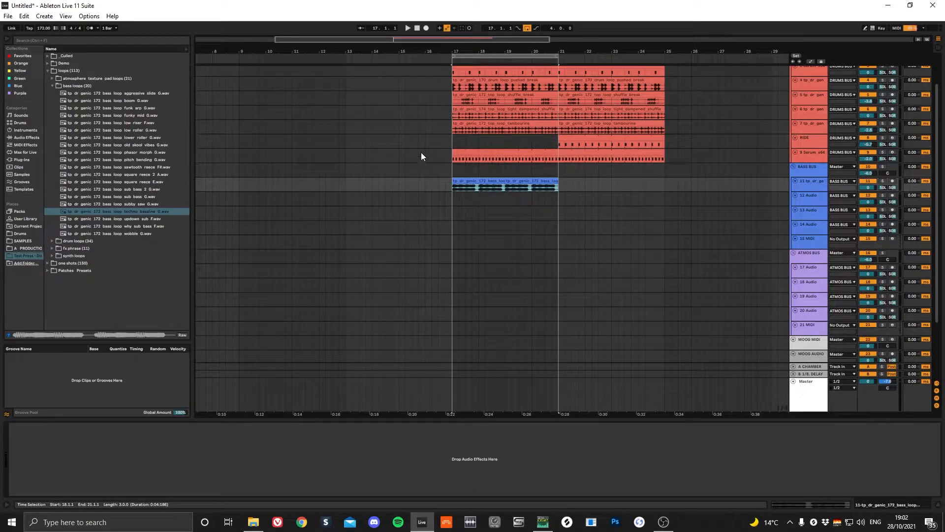
# - Select the techno bassline track and collapse the bass loops folder in the sample pack
pyautogui.click(810, 201)
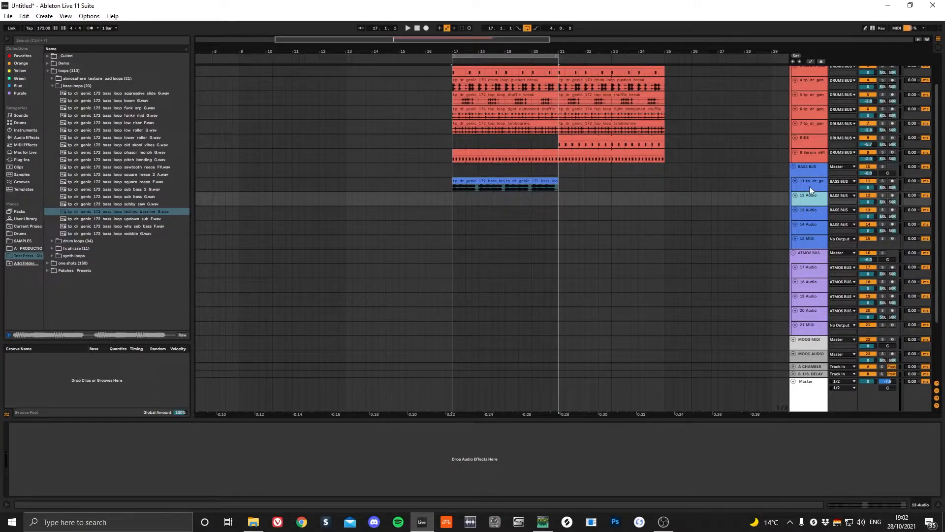
pyautogui.click(810, 187)
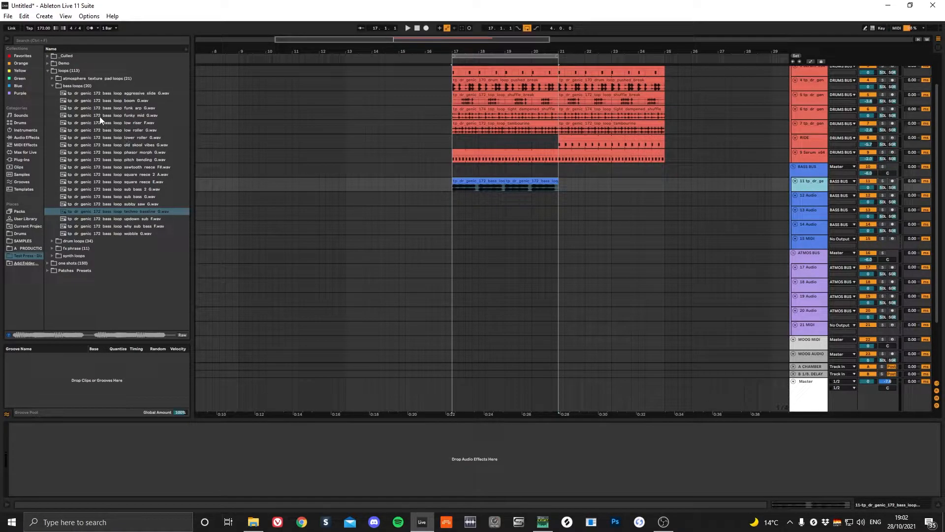
pyautogui.click(52, 86)
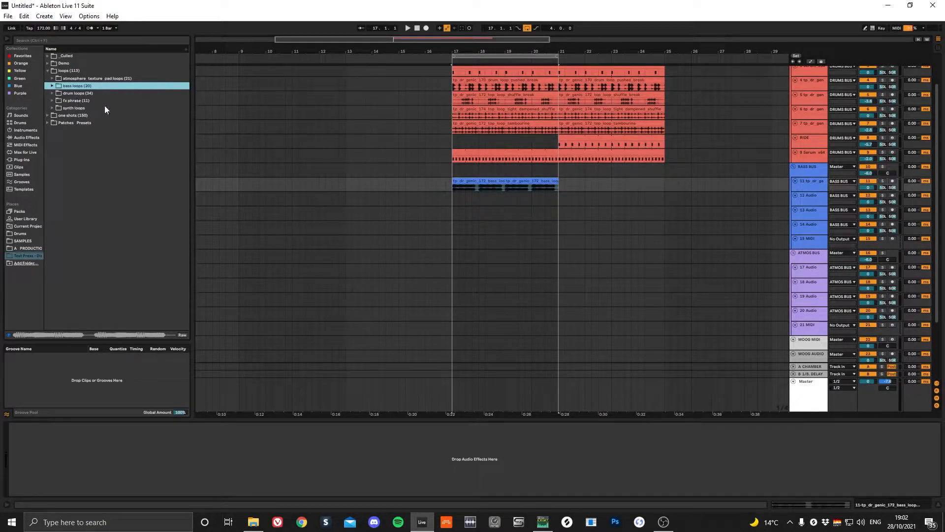
pyautogui.click(809, 184)
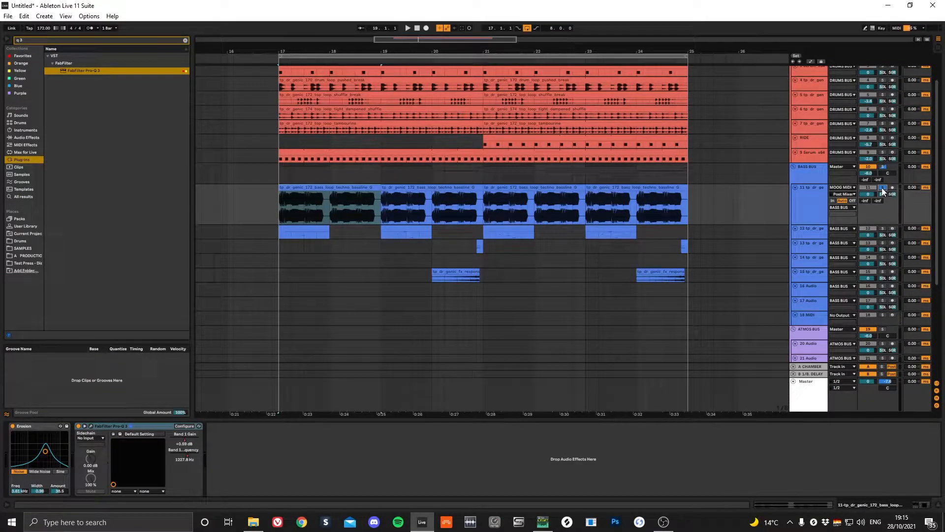
# - Check the bassline track's FabFilter Pro-Q 3 and close it, then loop the bassline clips from bar 17 to 21
pyautogui.click(91, 425)
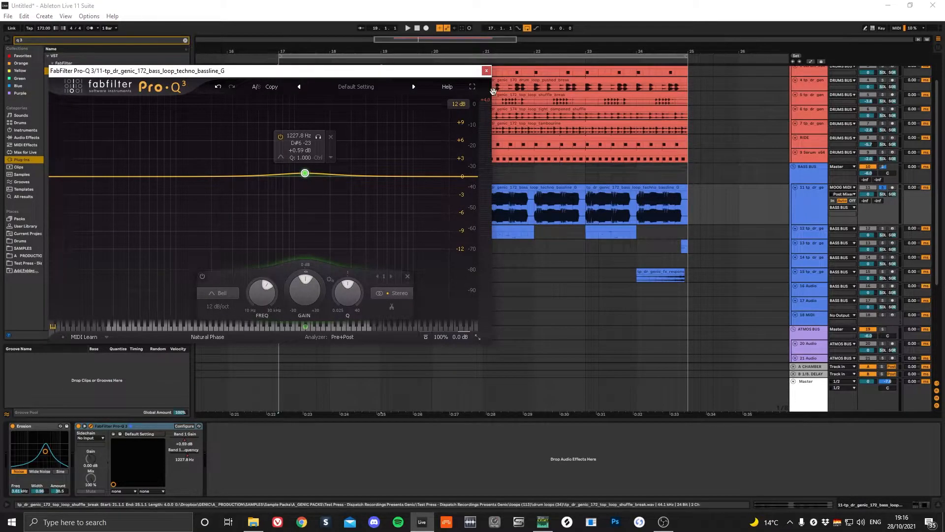
pyautogui.click(486, 70)
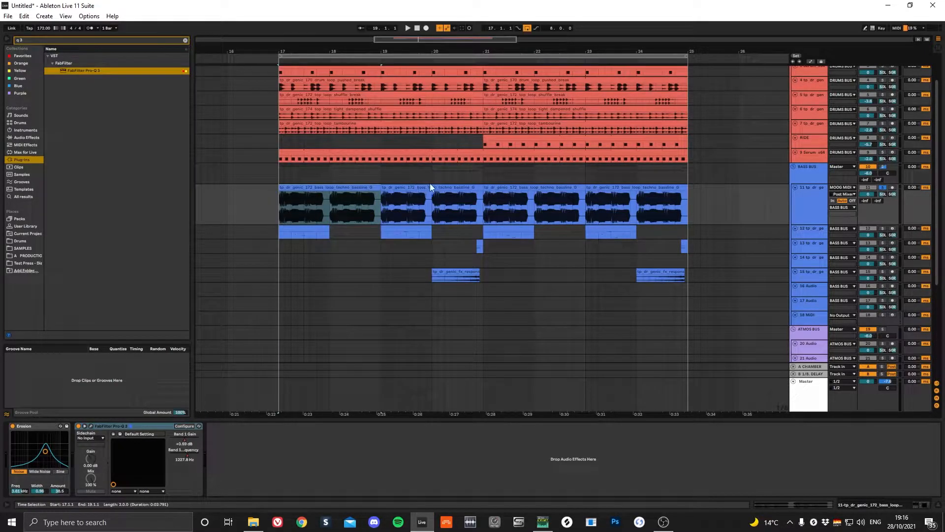
pyautogui.keyDown('shift'); pyautogui.click(453, 186); pyautogui.keyUp('shift')
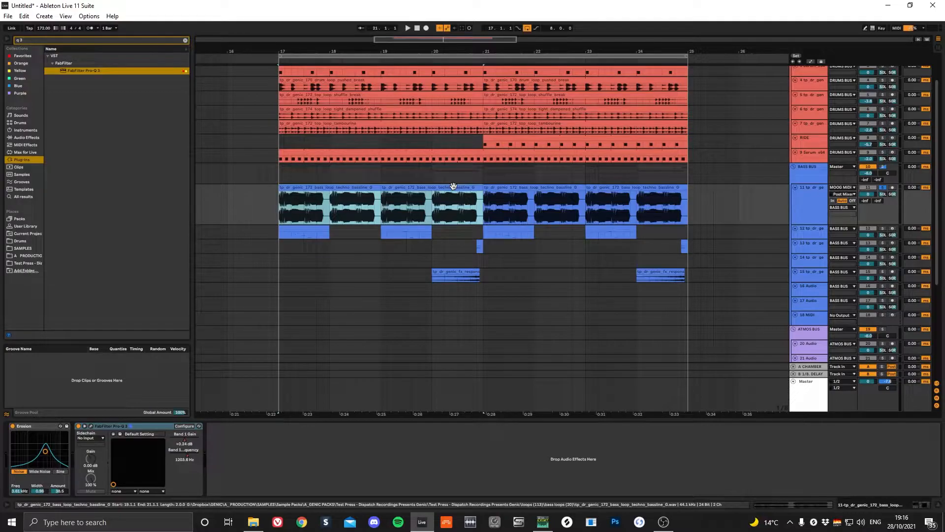
pyautogui.hotkey('ctrl', 'l')
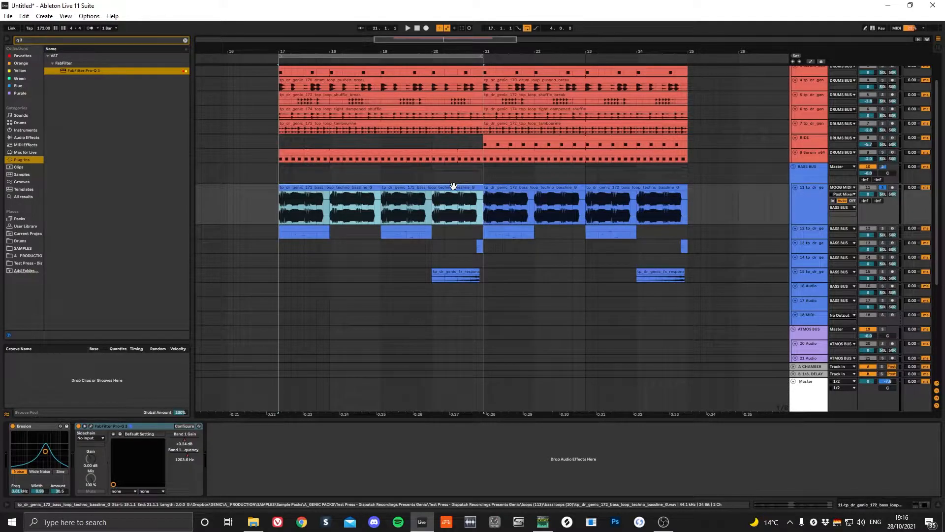
# - Play the looped bassline while examining the band and spectrum in its Pro-Q 3, then close the equalizer and replay the section
pyautogui.press('space')
pyautogui.hotkey('ctrl', 'alt', 'p')
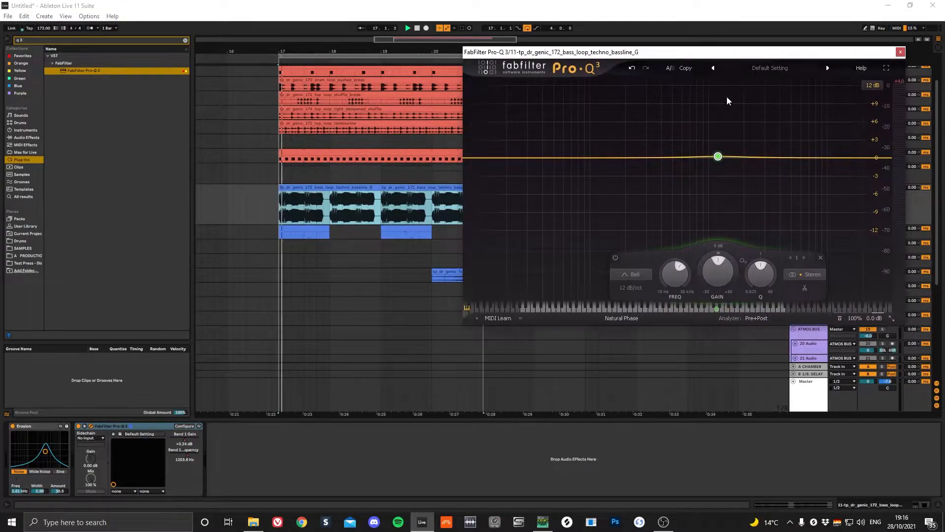
pyautogui.moveTo(718, 156); pyautogui.dragTo(674, 86)
pyautogui.hotkey('ctrl', 'z')
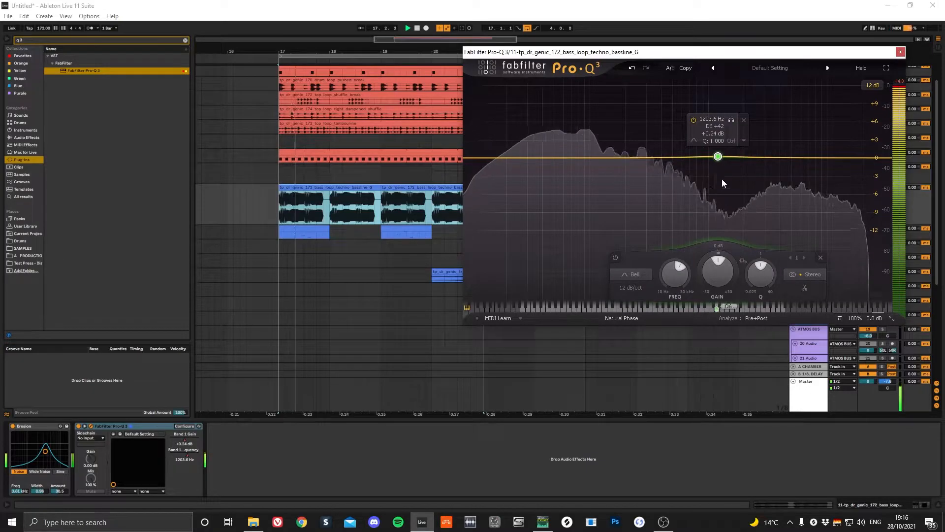
pyautogui.click(900, 52)
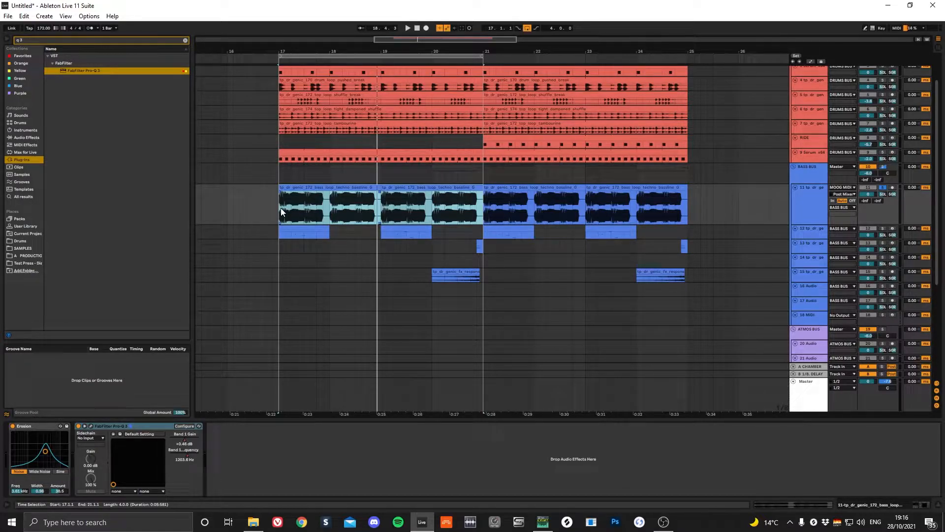
pyautogui.press('space')
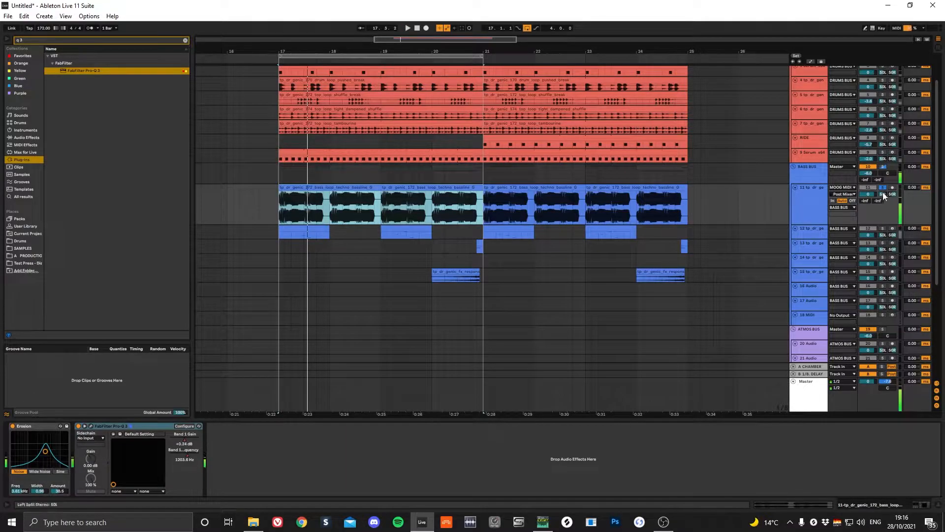
# - Solo and select the bass station whine track, then clear the plug-in search and expand the sample pack's bass one-shots folder
pyautogui.click(883, 229)
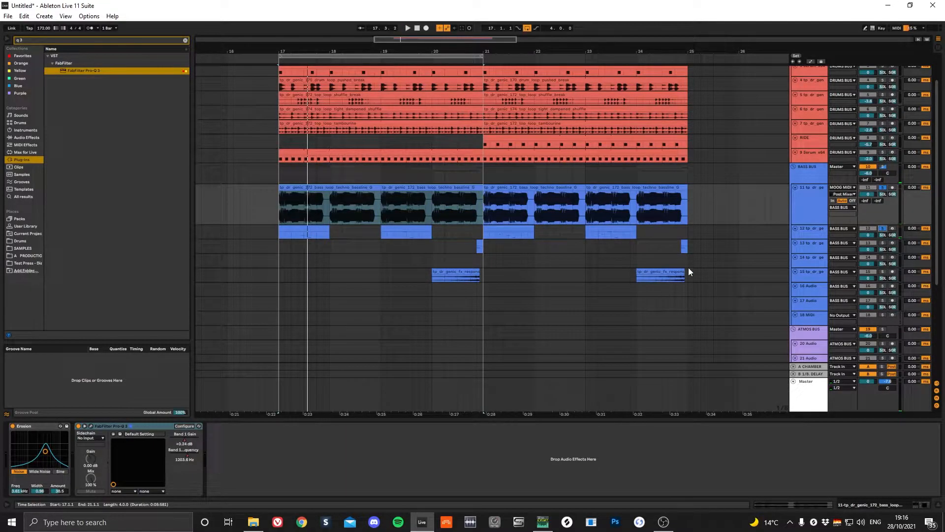
pyautogui.click(806, 230)
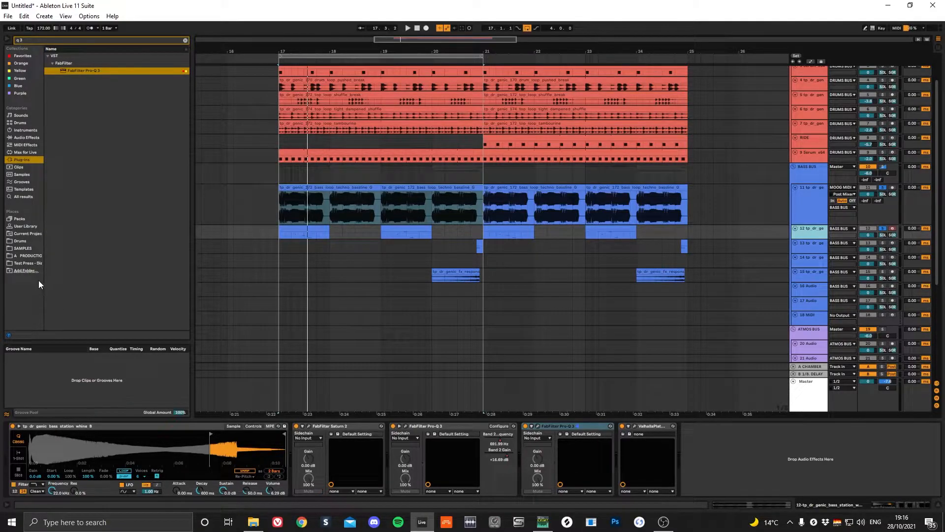
pyautogui.click(34, 262)
pyautogui.click(185, 40)
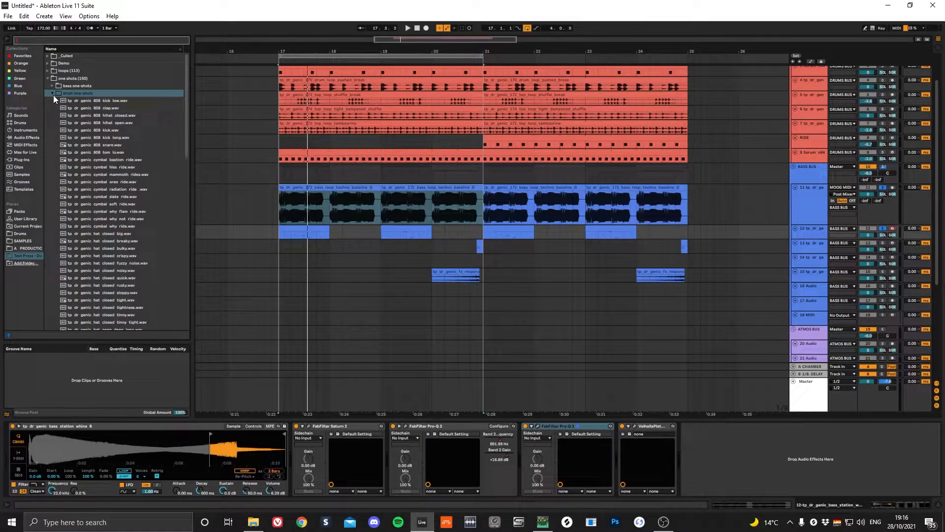
pyautogui.click(52, 94)
pyautogui.click(53, 86)
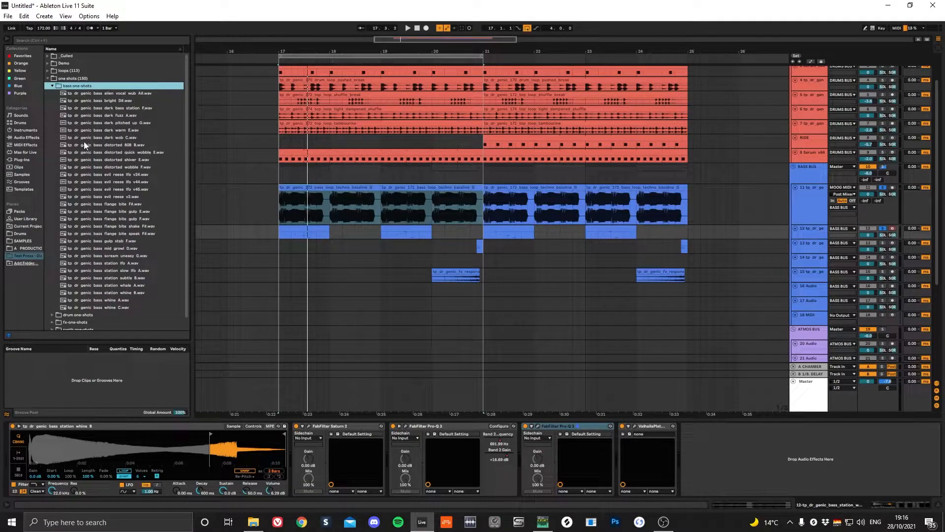
# - Audition bass one-shots including distorted shiver, evil reese lfo v44, flange bite gulp, flange bite, station subtle and station whine B
pyautogui.click(105, 159)
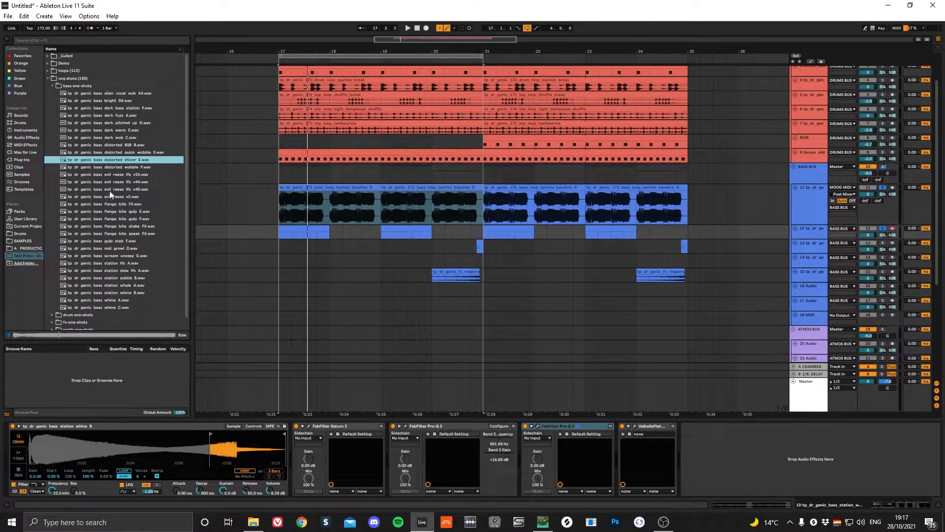
pyautogui.click(118, 181)
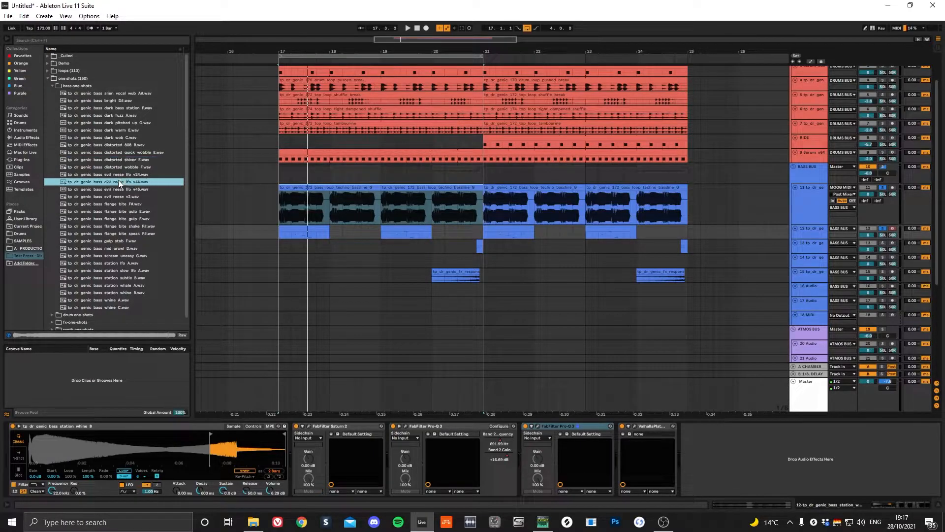
pyautogui.click(128, 214)
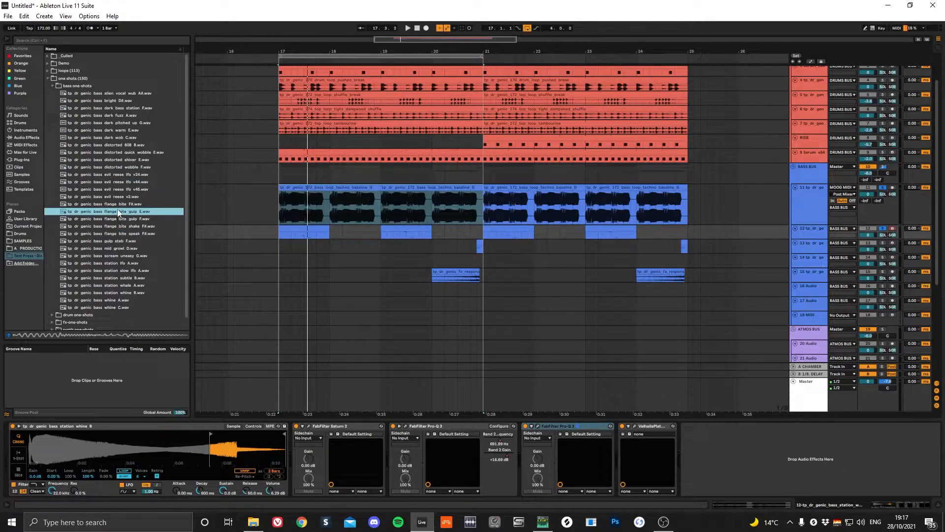
pyautogui.click(117, 205)
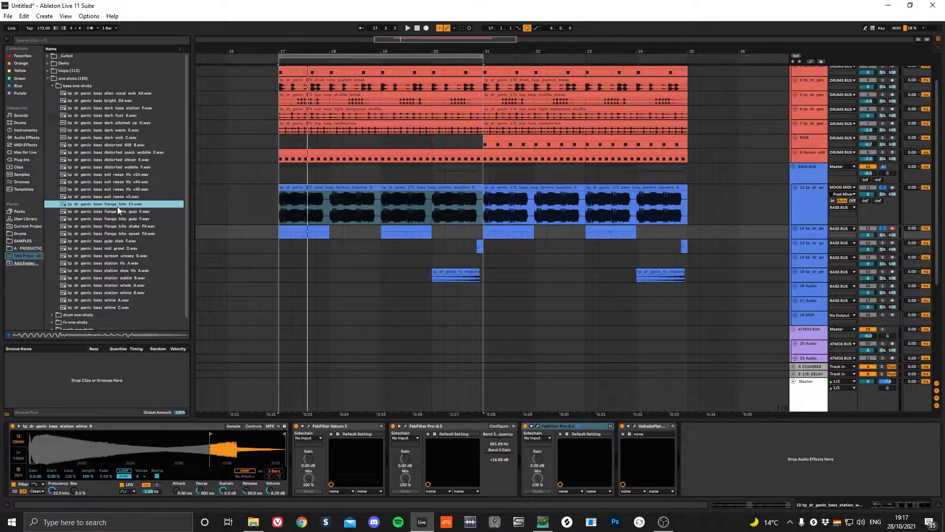
pyautogui.click(126, 278)
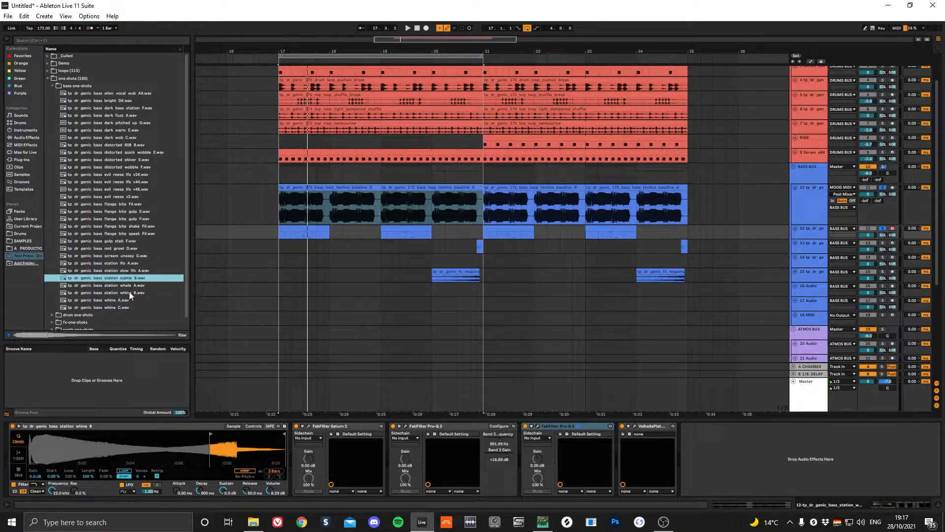
pyautogui.click(129, 293)
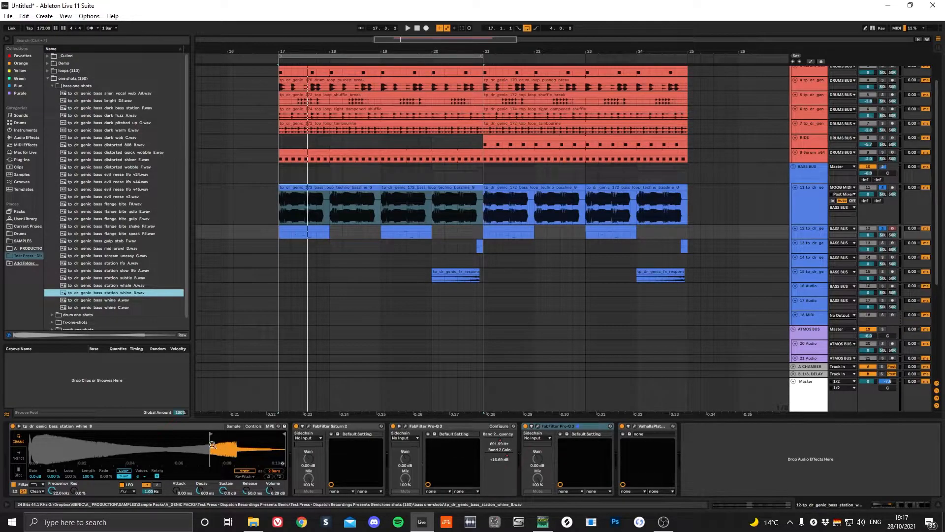
# - Select the whine clip at bar 17, play it with the bassline, and open the whine track's first Pro-Q 3
pyautogui.click(321, 235)
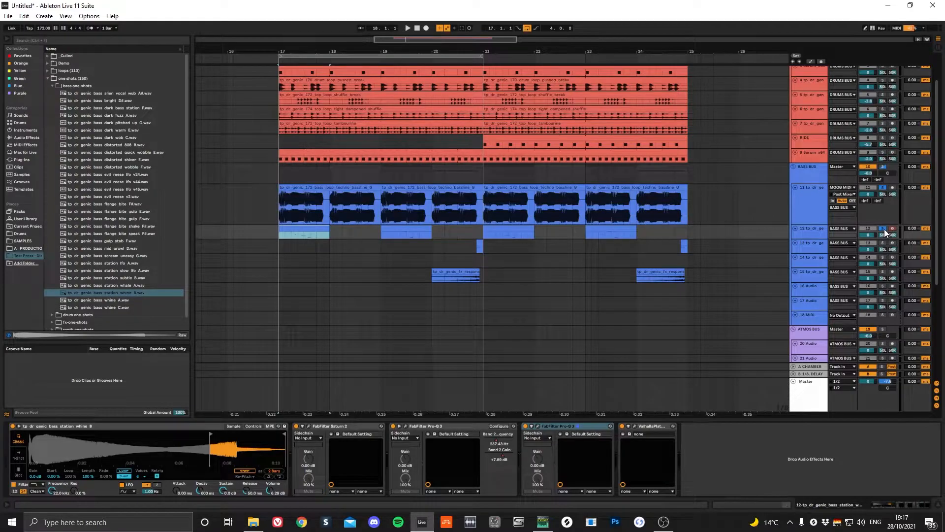
pyautogui.press('space')
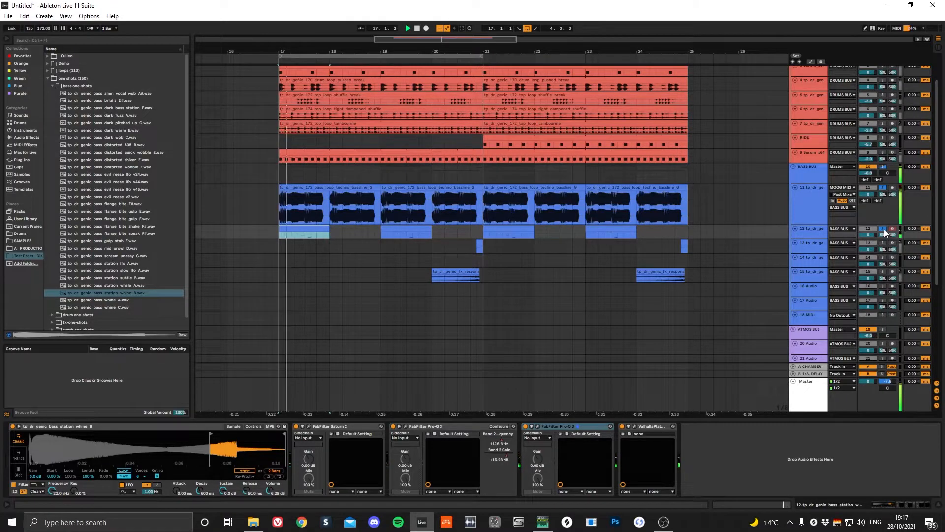
pyautogui.press('space')
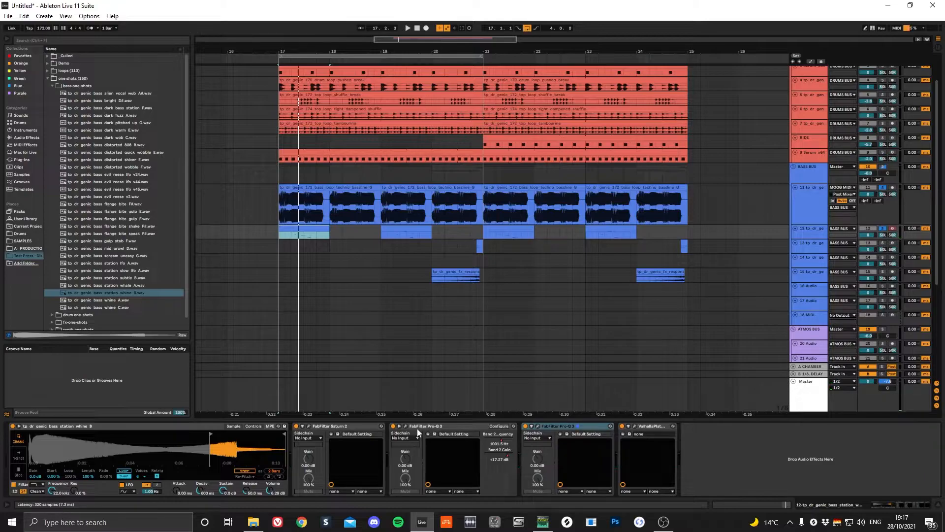
pyautogui.click(405, 426)
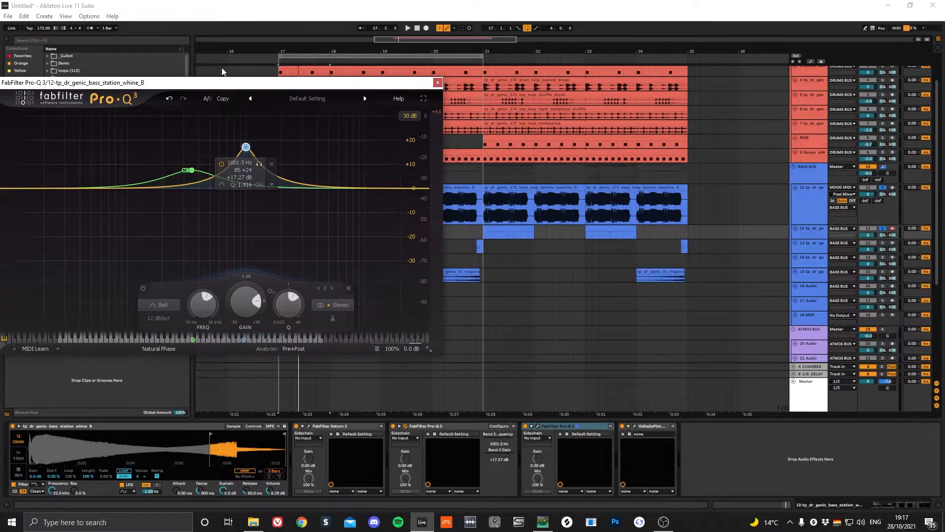
# - Play the looped section while examining the whine track's Pro-Q 3 bands and spectrum, then close the equalizer
pyautogui.moveTo(239, 83); pyautogui.dragTo(472, 106)
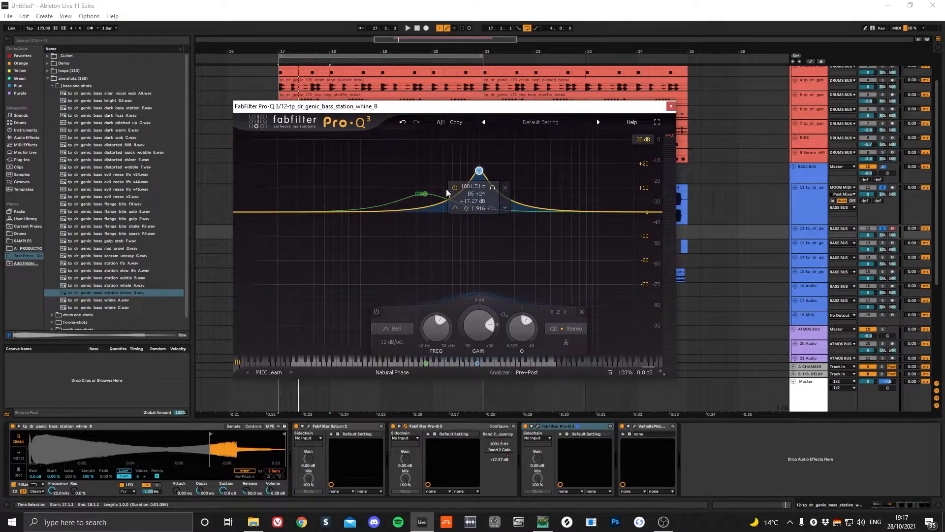
pyautogui.press('space')
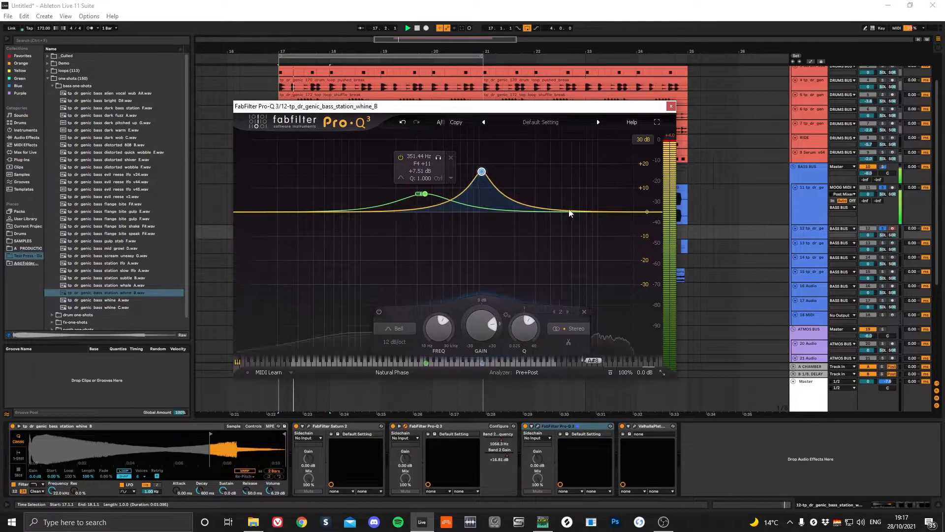
pyautogui.click(446, 267)
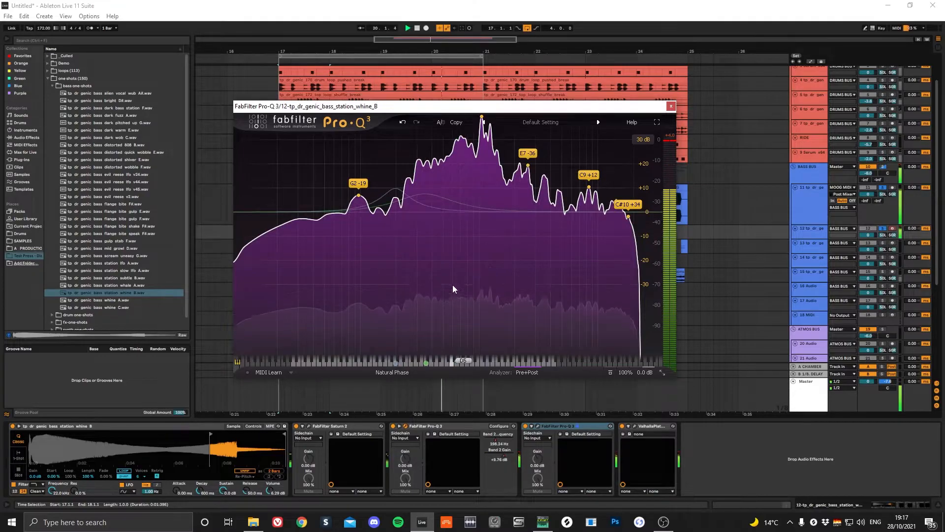
pyautogui.click(670, 107)
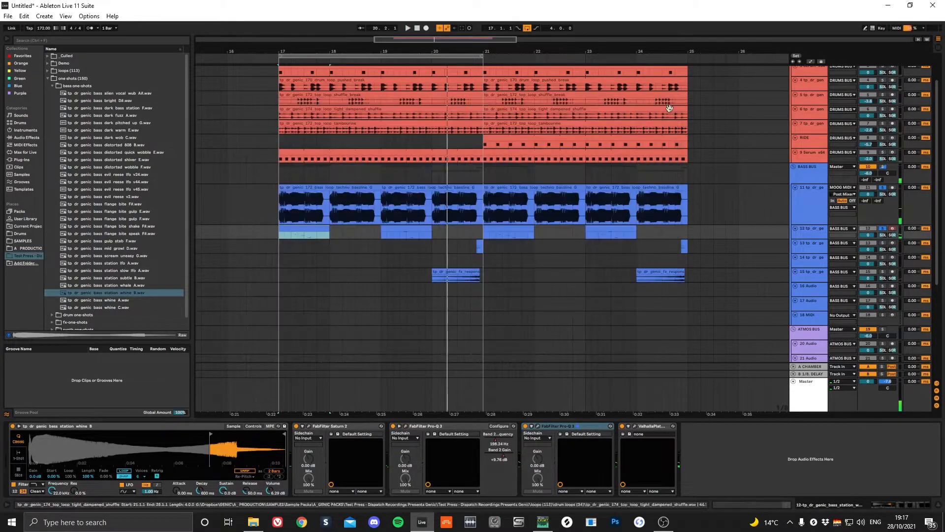
# - Unsolo the whine track, play the full mix from bar 17, and select the fx response echo clip at bar 20
pyautogui.click(881, 229)
pyautogui.press('space')
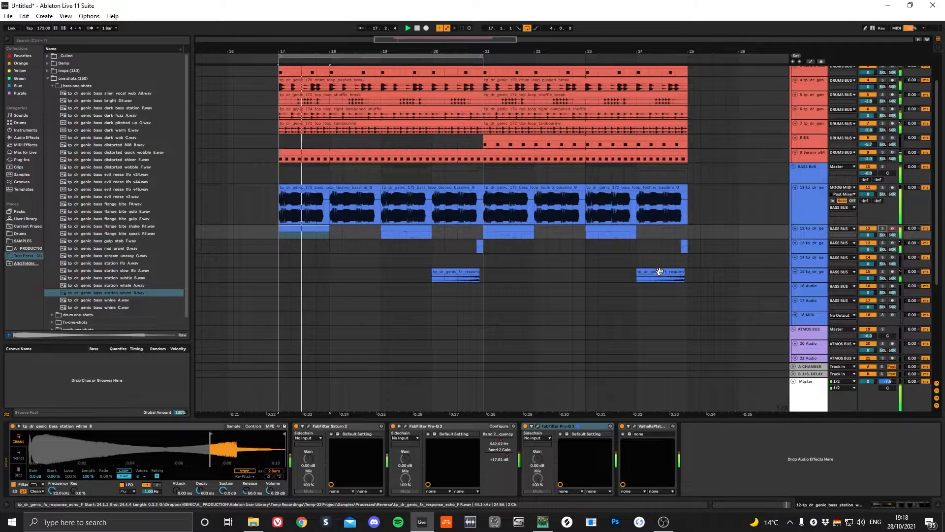
pyautogui.click(464, 272)
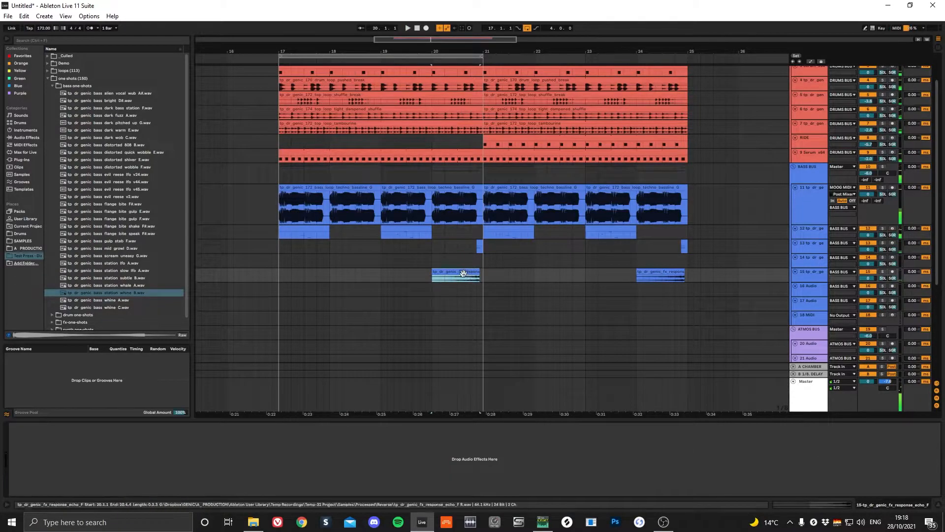
# - Solo the bass track with the short clip ending bar 20, play it, then bypass its Erosion effect and replay it
pyautogui.click(480, 243)
pyautogui.click(883, 243)
pyautogui.press('space')
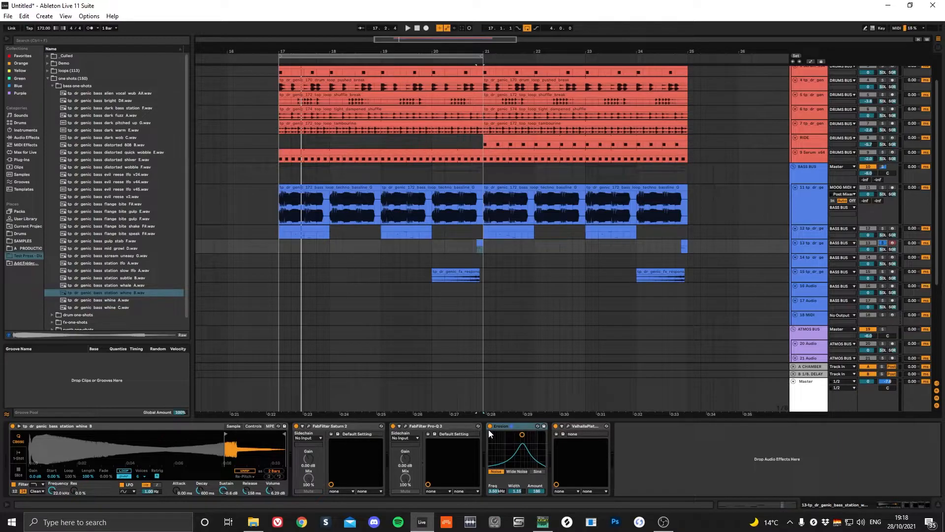
pyautogui.click(490, 426)
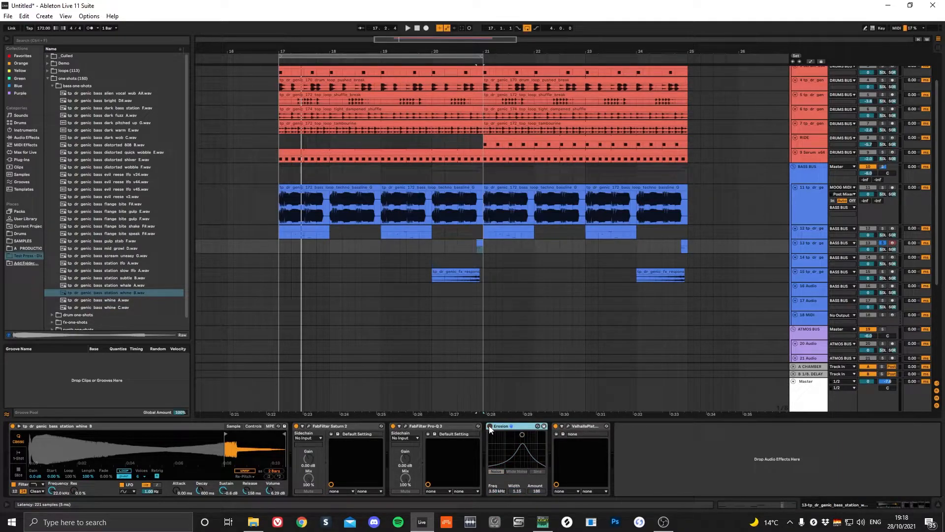
pyautogui.click(470, 244)
pyautogui.press('space')
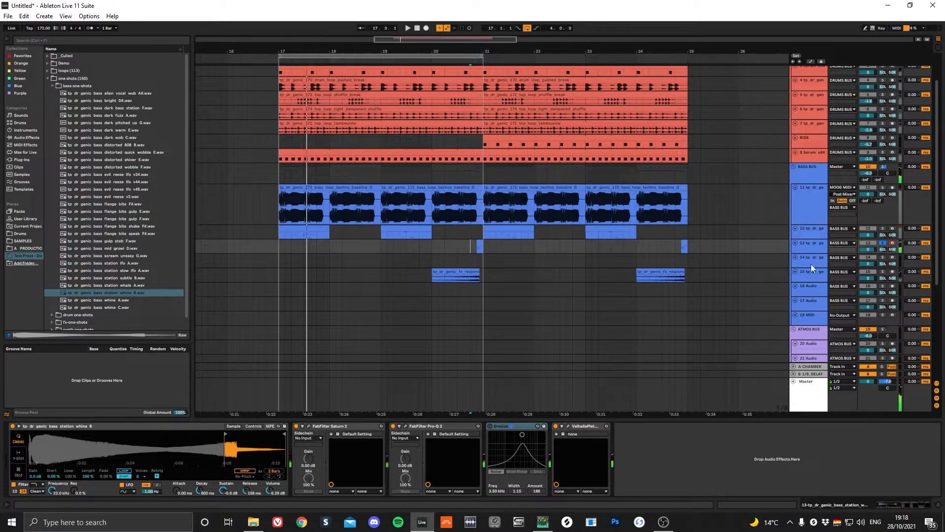
# - Unsolo the short-clip bass track, play the full mix from bar 17, and re-enable its Erosion effect
pyautogui.click(882, 243)
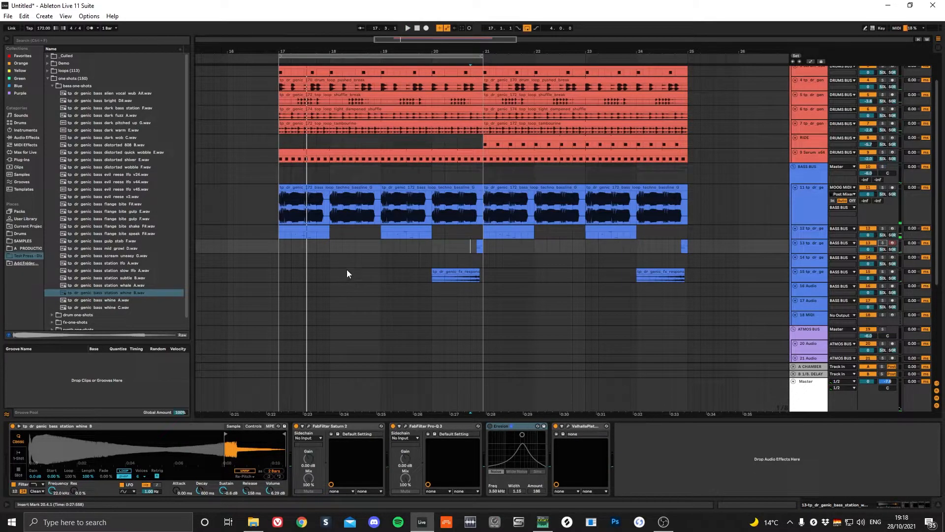
pyautogui.click(381, 244)
pyautogui.press('space')
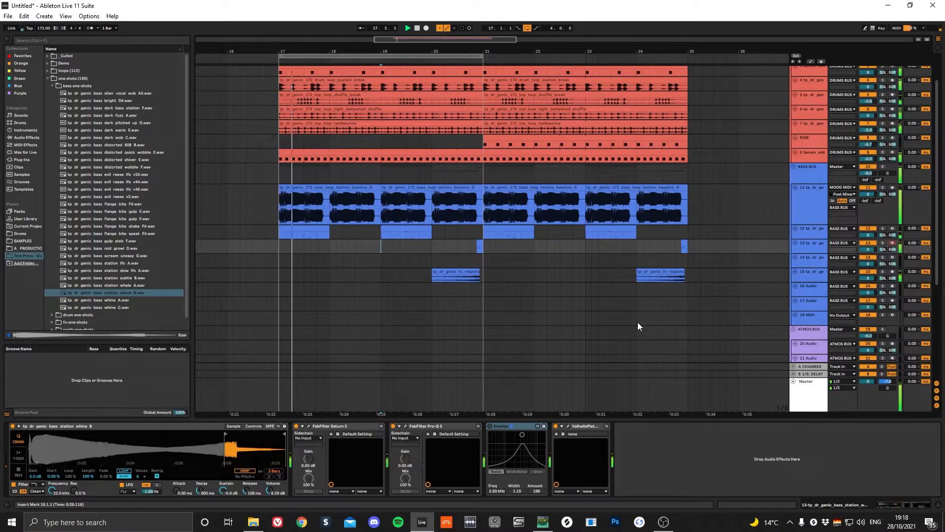
pyautogui.click(490, 426)
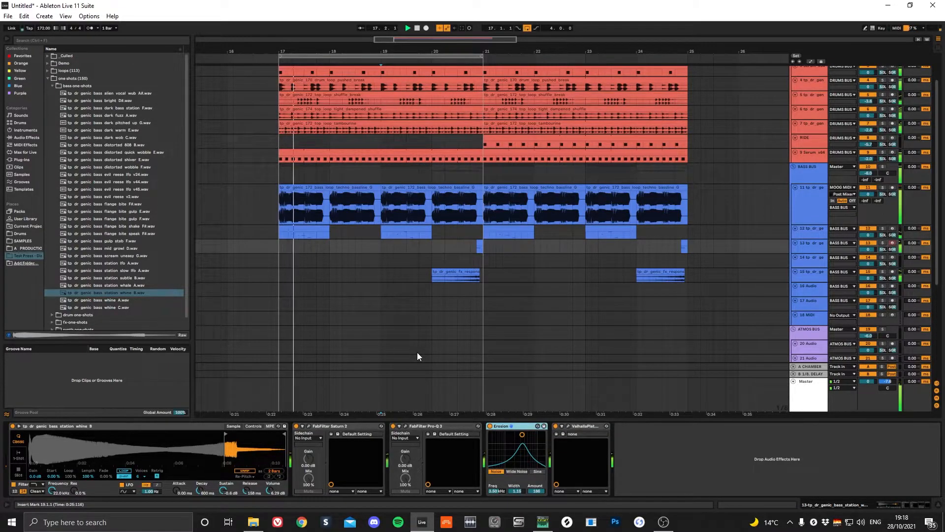
pyautogui.press('space')
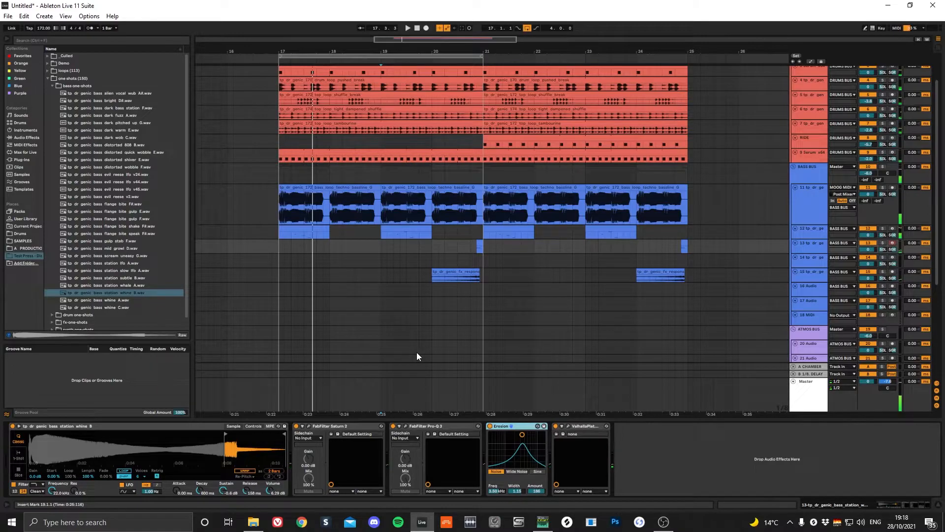
# - Extend the loop to eight bars, from bar 17 to bar 25, and play the full drum and bass arrangement
pyautogui.click(479, 241)
pyautogui.press('space')
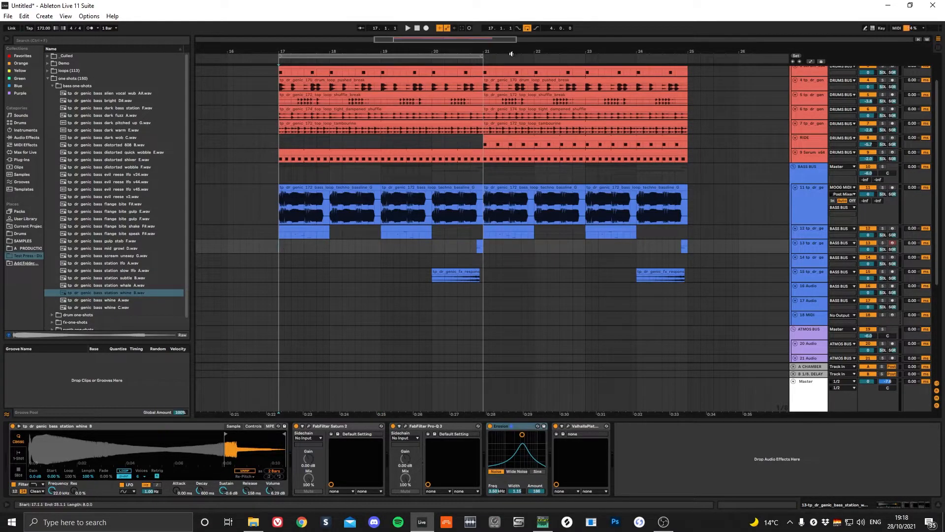
pyautogui.moveTo(482, 55); pyautogui.dragTo(688, 55)
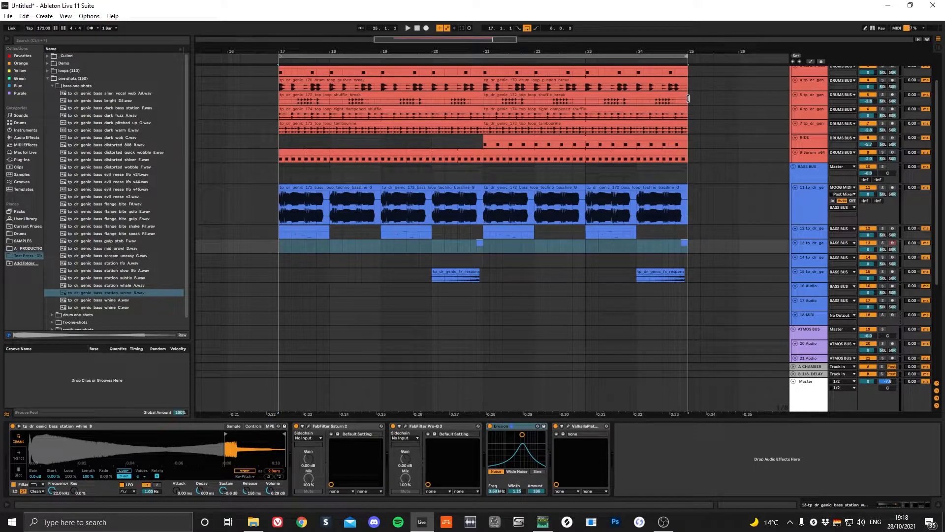
pyautogui.press('space')
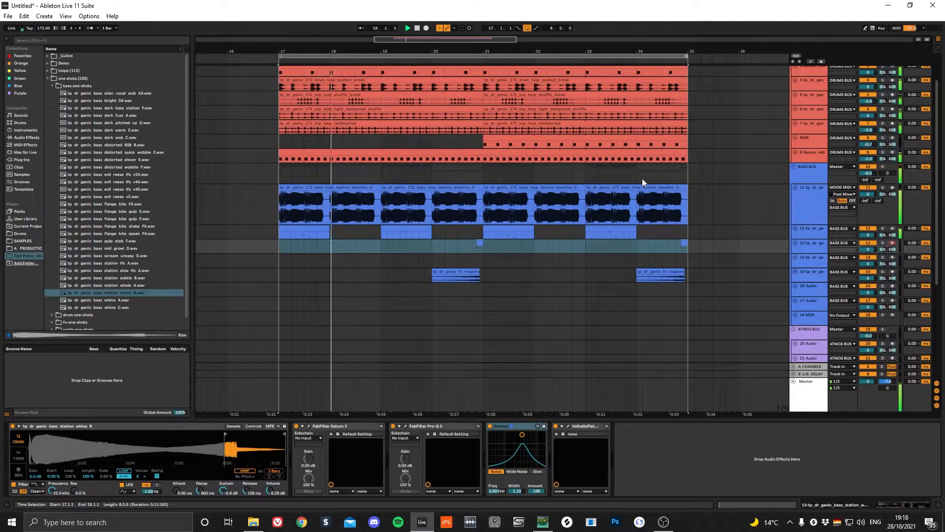